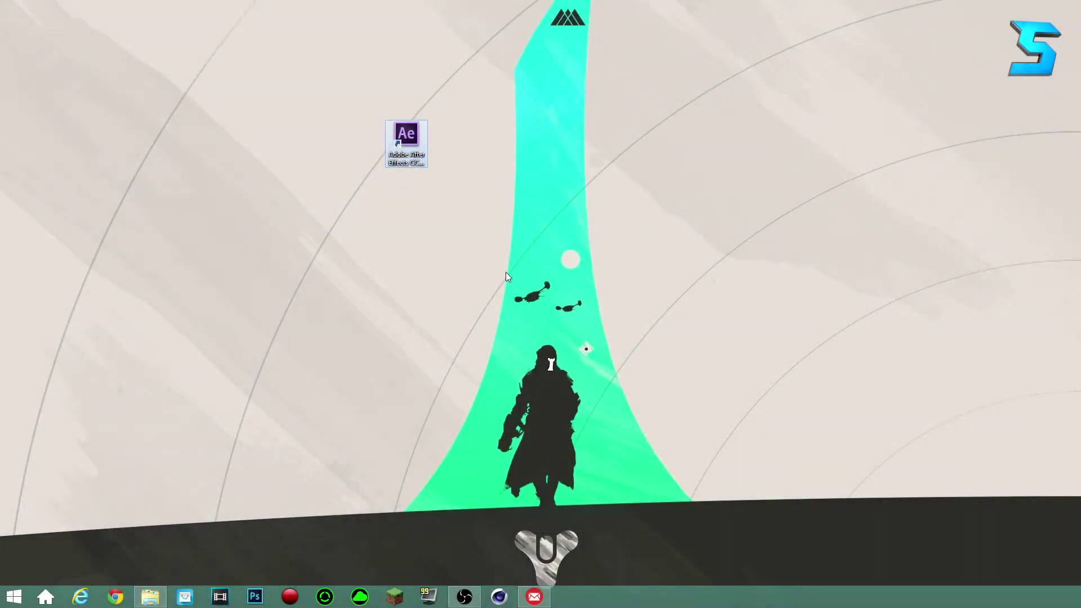
Select the Adobe After Effects desktop shortcut and launch After Effects CC 2014
{"action": "left_click_drag", "start_coordinate": [307, 44], "coordinate": [602, 273]}
{"action": "left_click_drag", "start_coordinate": [818, 118], "coordinate": [105, 184]}
{"action": "left_click_drag", "start_coordinate": [392, 143], "coordinate": [508, 138]}
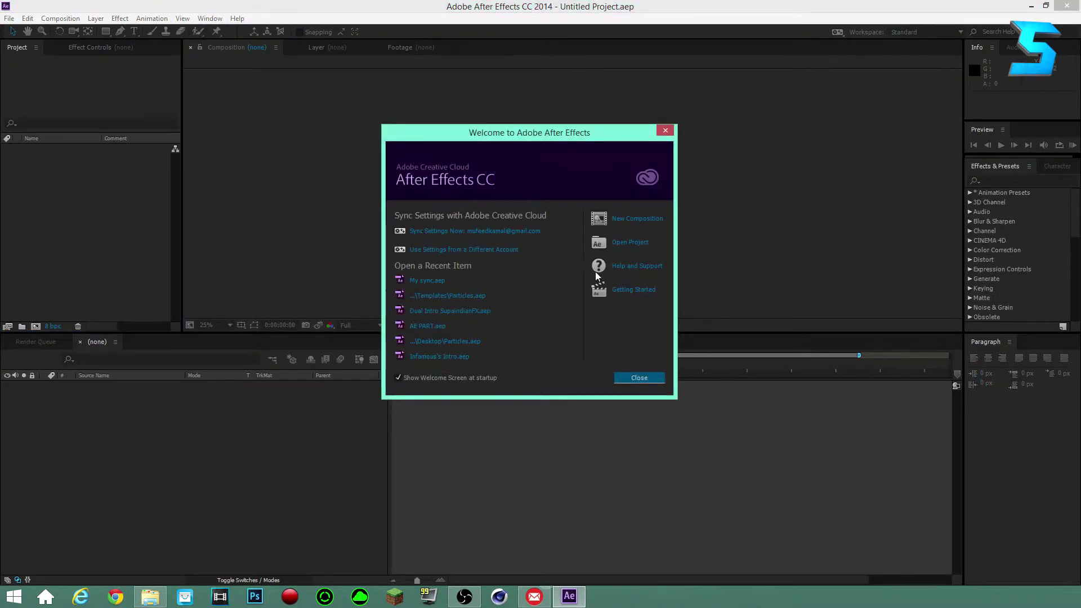
Create a new 1920x1080, 30 fps composition from the welcome screen
{"action": "left_click", "coordinate": [622, 223]}
{"action": "left_click_drag", "start_coordinate": [521, 88], "coordinate": [549, 134]}
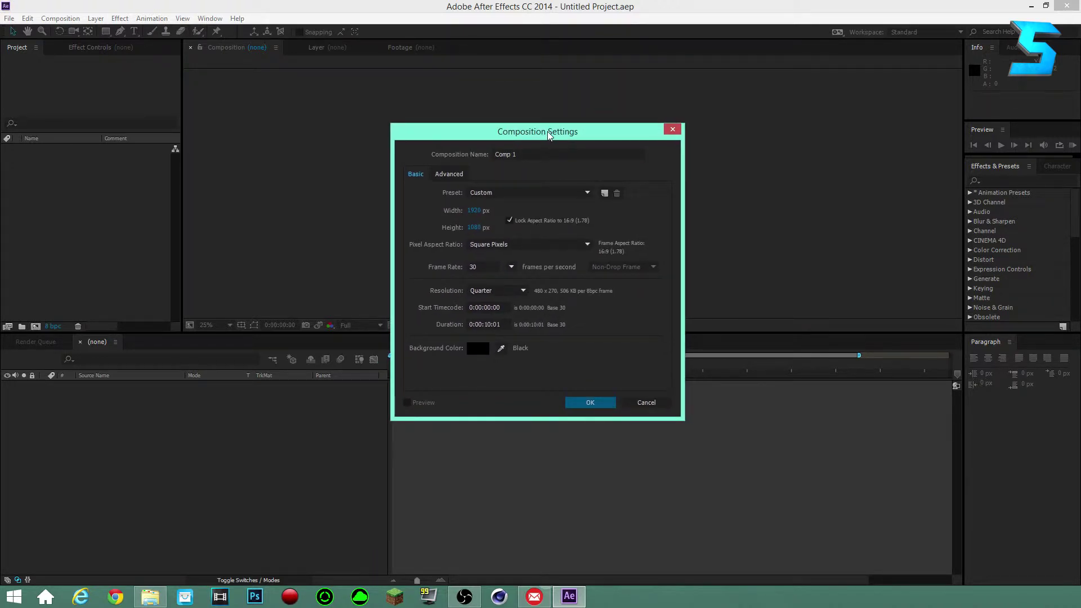
{"action": "left_click", "coordinate": [570, 406]}
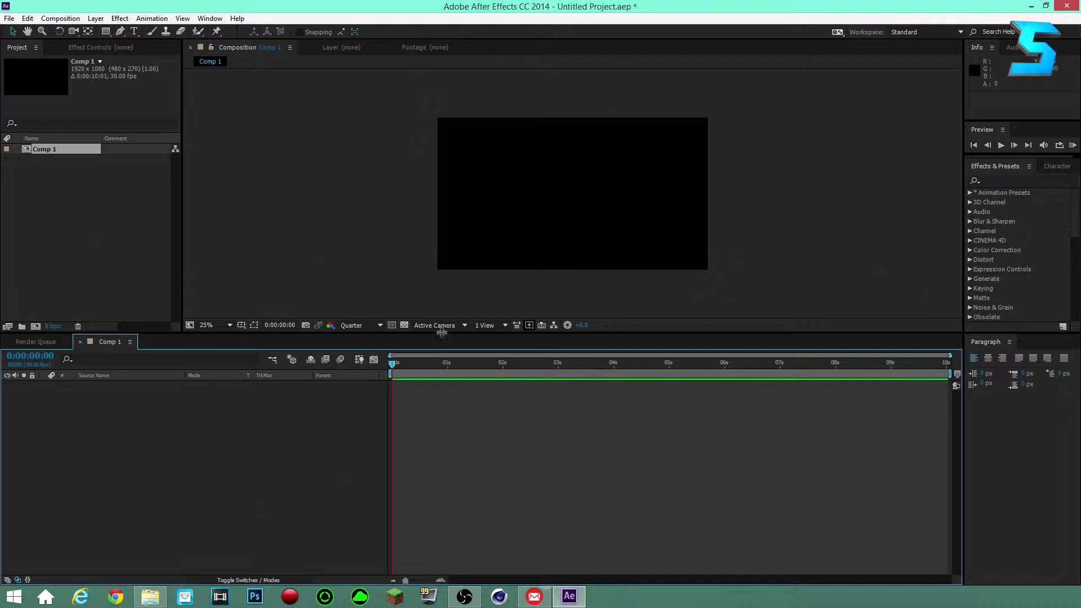
Reopen Comp 1's Composition Settings and confirm them unchanged
{"action": "right_click", "coordinate": [34, 150]}
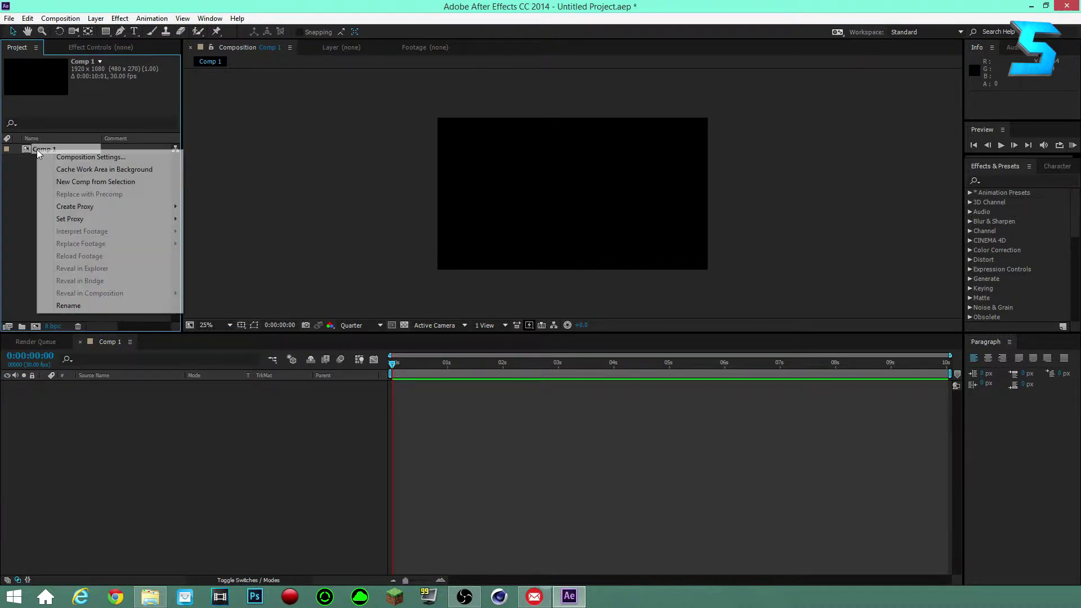
{"action": "right_click", "coordinate": [35, 151]}
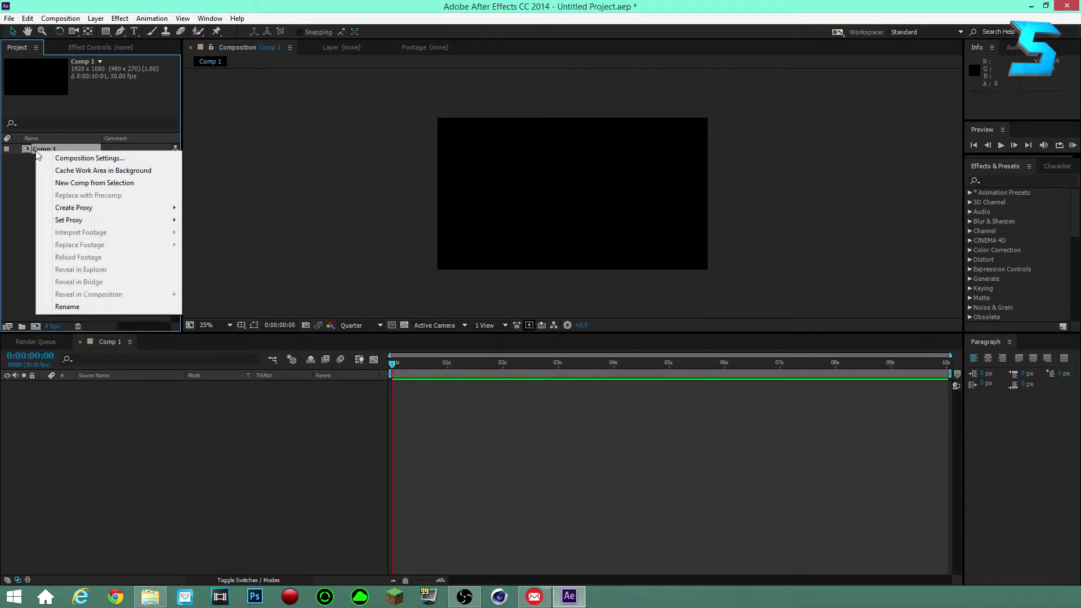
{"action": "left_click", "coordinate": [84, 158]}
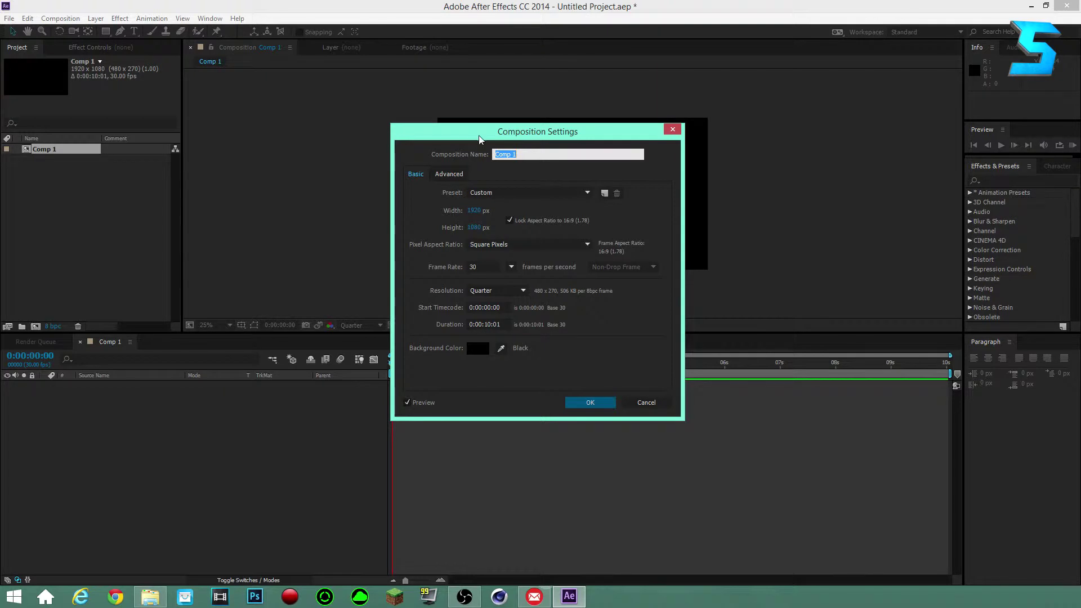
{"action": "left_click_drag", "start_coordinate": [479, 136], "coordinate": [457, 147]}
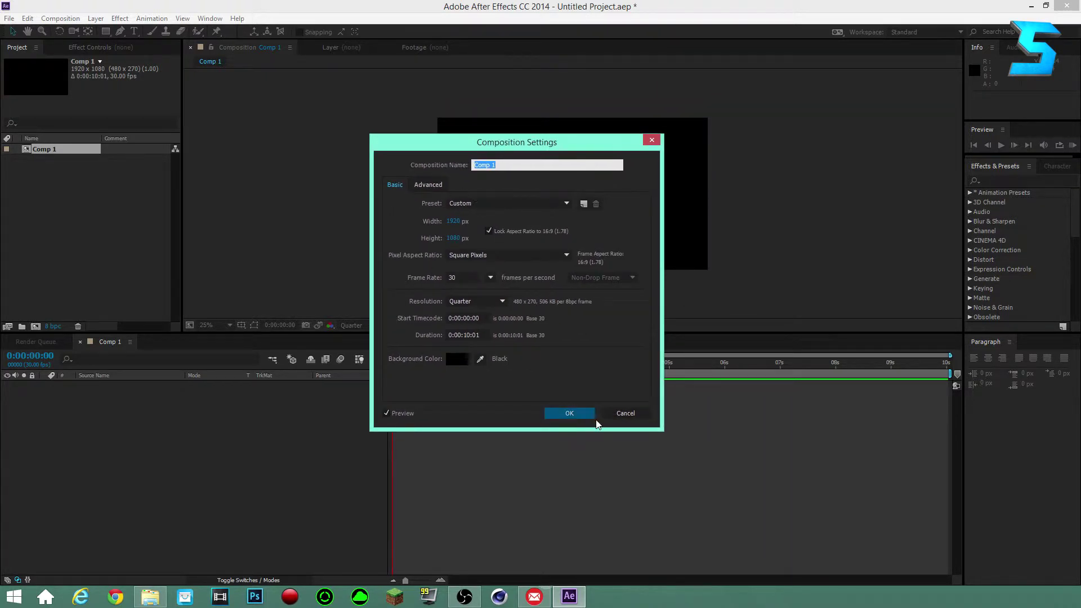
{"action": "left_click", "coordinate": [568, 414]}
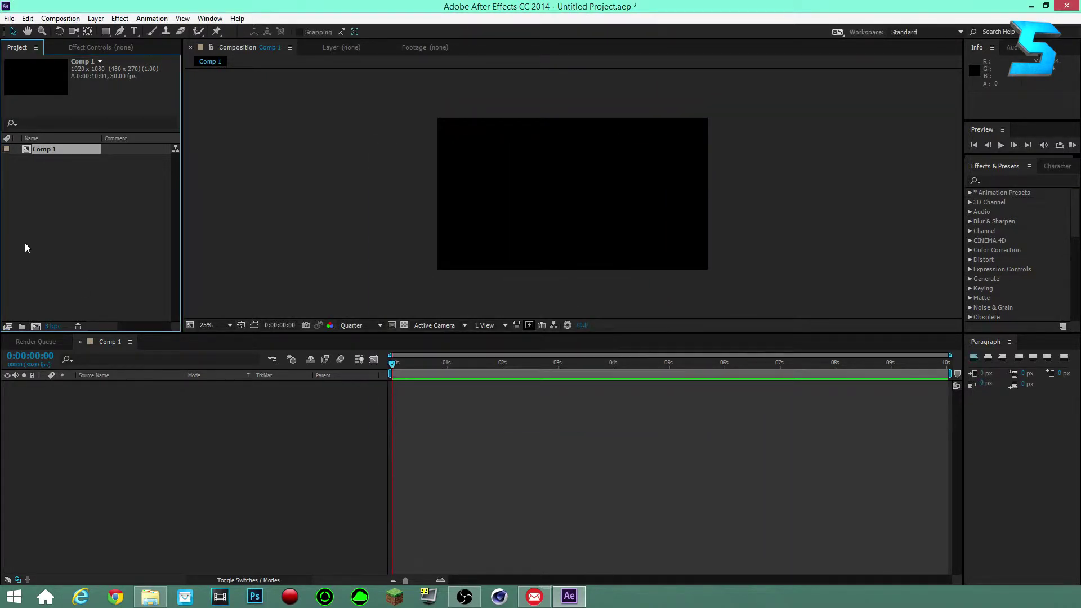
Import FRAME_0000 as a PNG sequence into the Project panel
{"action": "double_click", "coordinate": [61, 222]}
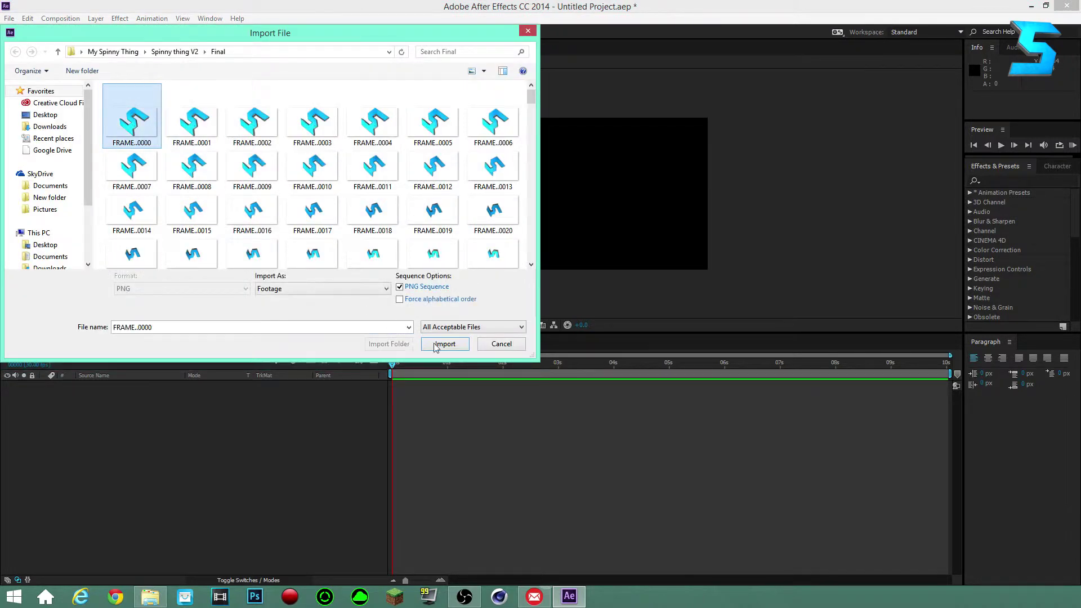
{"action": "left_click", "coordinate": [436, 345]}
{"action": "left_click", "coordinate": [40, 195]}
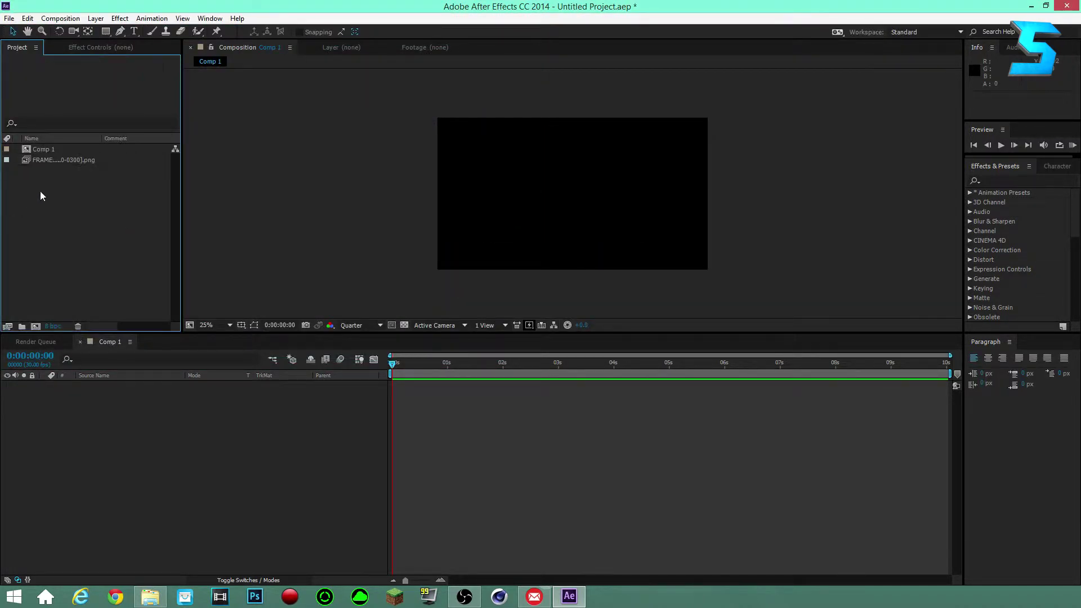
{"action": "left_click", "coordinate": [43, 161]}
{"action": "left_click", "coordinate": [77, 242]}
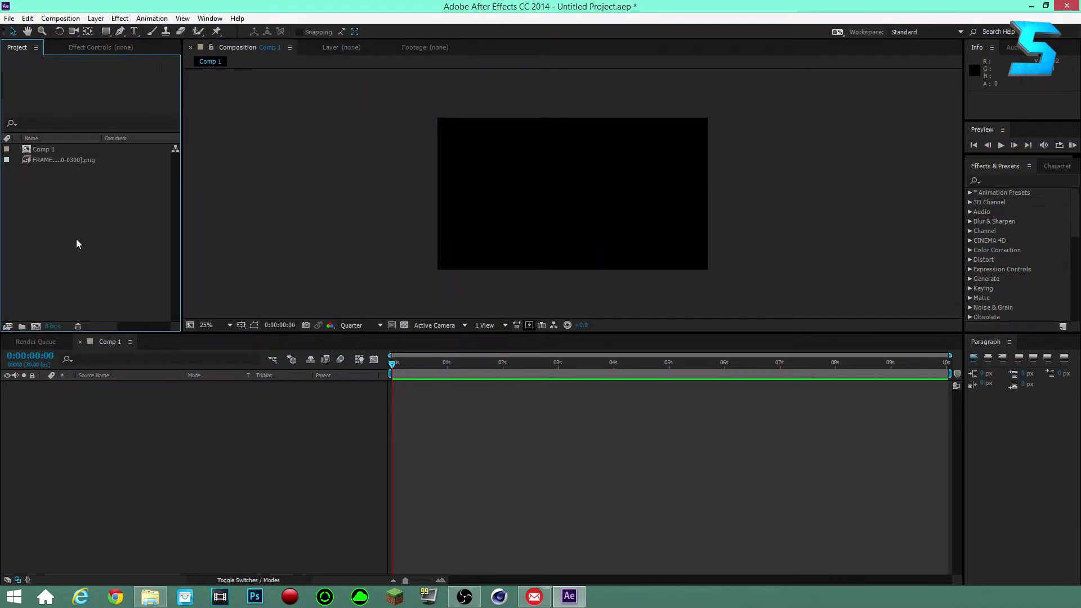
{"action": "left_click", "coordinate": [56, 162]}
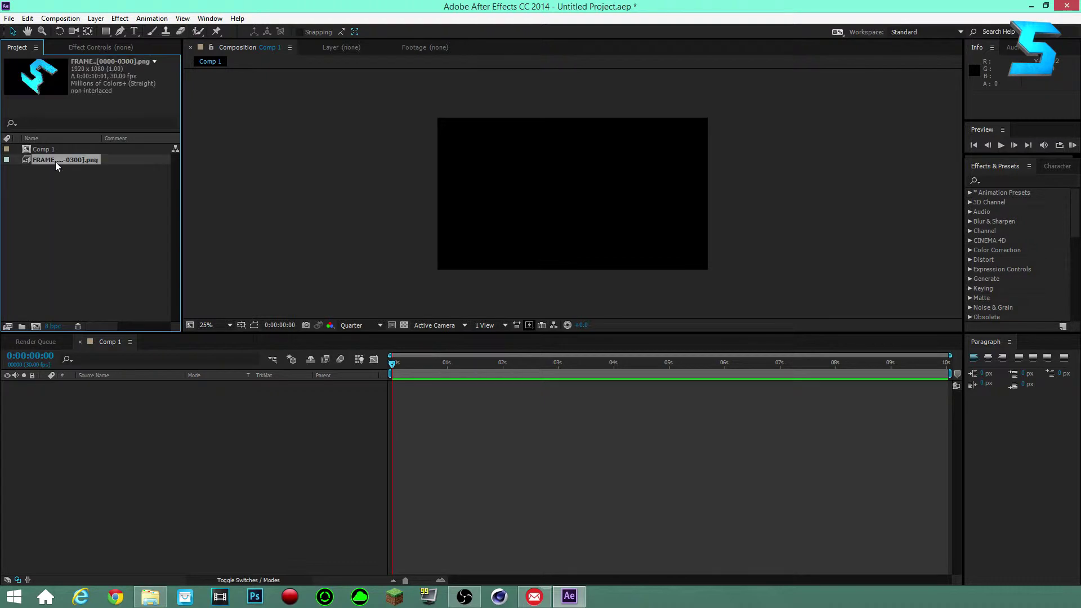
{"action": "left_click", "coordinate": [68, 214]}
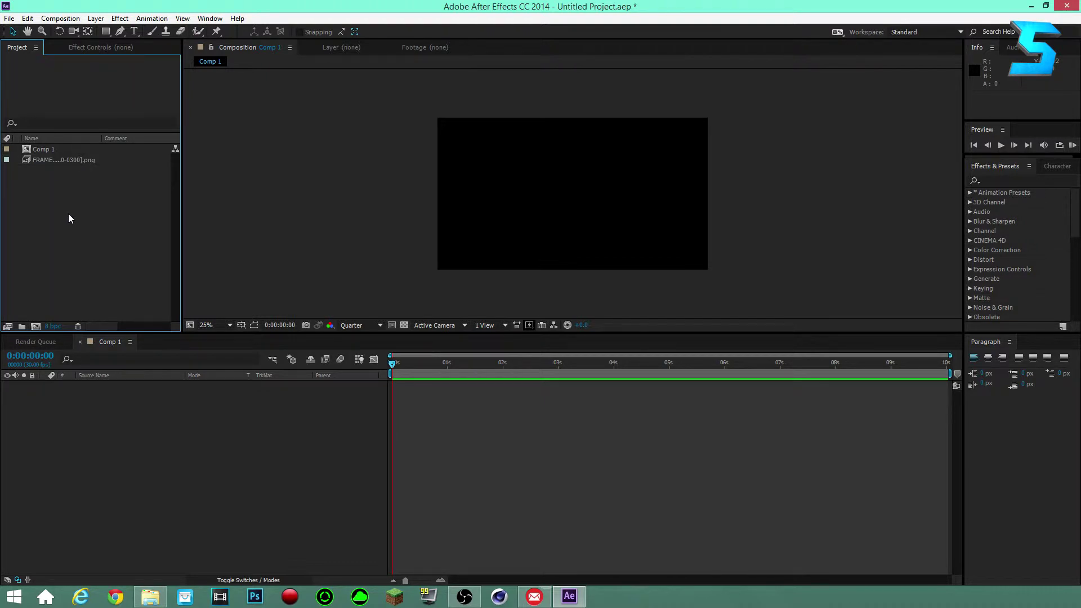
Add the FRAME sequence to Comp 1, scrub through it, and import Song.mp3
{"action": "left_click_drag", "start_coordinate": [47, 164], "coordinate": [175, 450]}
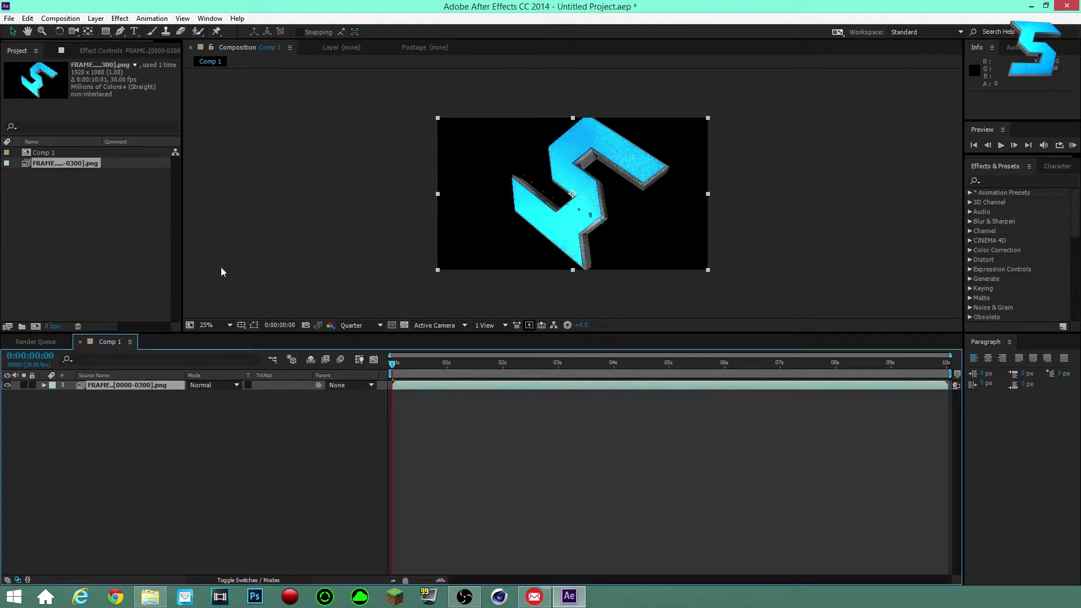
{"action": "mouse_move", "coordinate": [392, 363]}
{"action": "left_mouse_down"}
{"action": "mouse_move", "coordinate": [424, 363]}
{"action": "mouse_move", "coordinate": [393, 363]}
{"action": "left_mouse_up"}
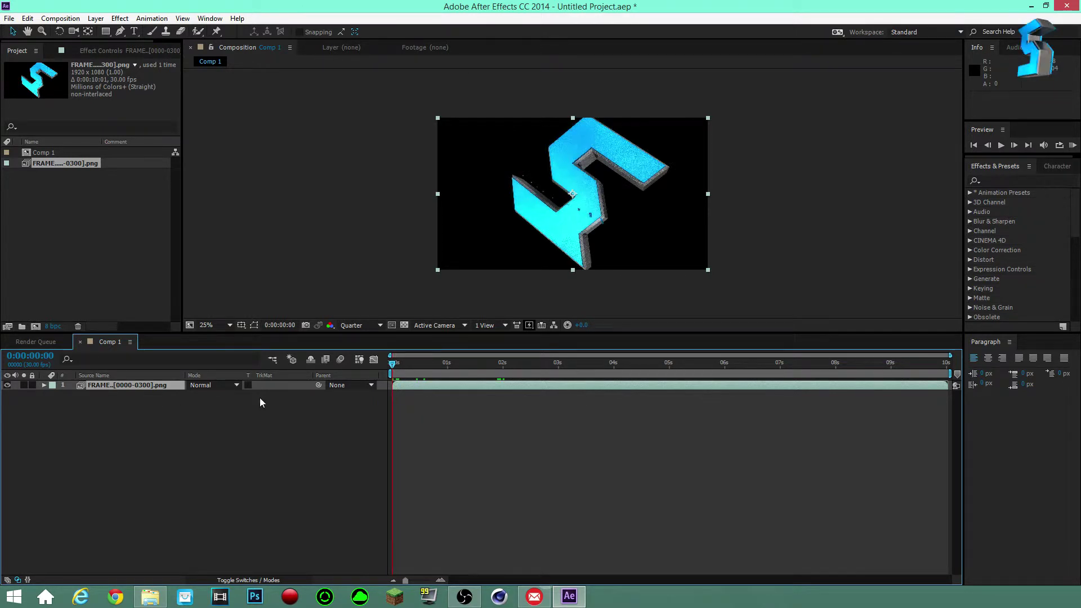
{"action": "left_click_drag", "start_coordinate": [1080, 332], "coordinate": [128, 275]}
{"action": "left_click", "coordinate": [61, 213]}
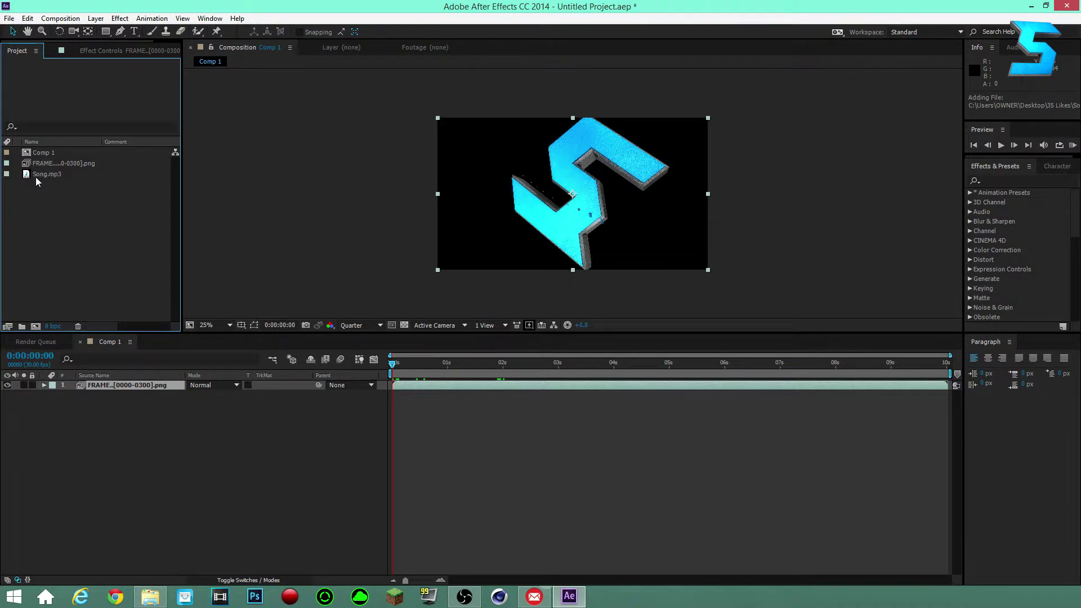
Drag Song.mp3 into Comp 1 as a layer beneath the FRAME sequence
{"action": "left_click_drag", "start_coordinate": [31, 173], "coordinate": [156, 464]}
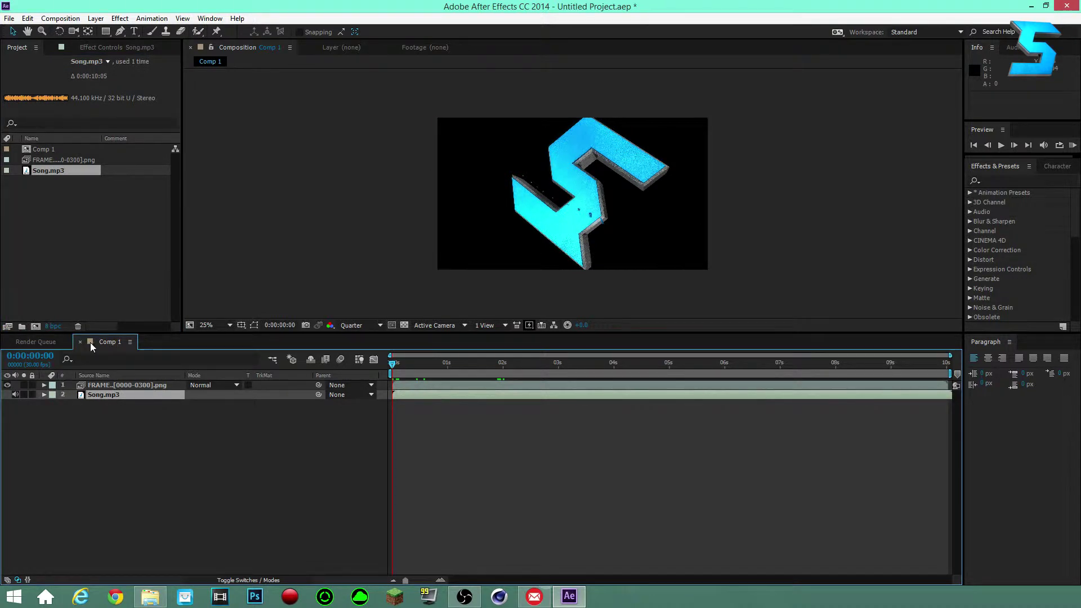
{"action": "left_click", "coordinate": [133, 435]}
Add an adjustment layer to Comp 1 via New > Adjustment Layer, then check Effects & Presets
{"action": "right_click", "coordinate": [116, 427]}
{"action": "left_click", "coordinate": [89, 422]}
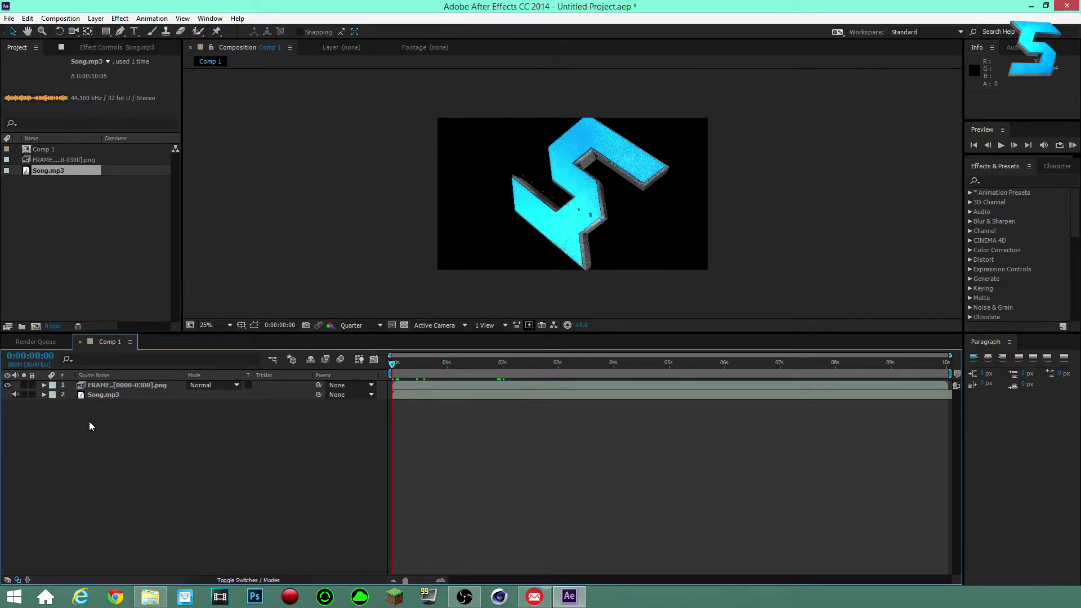
{"action": "right_click", "coordinate": [89, 421]}
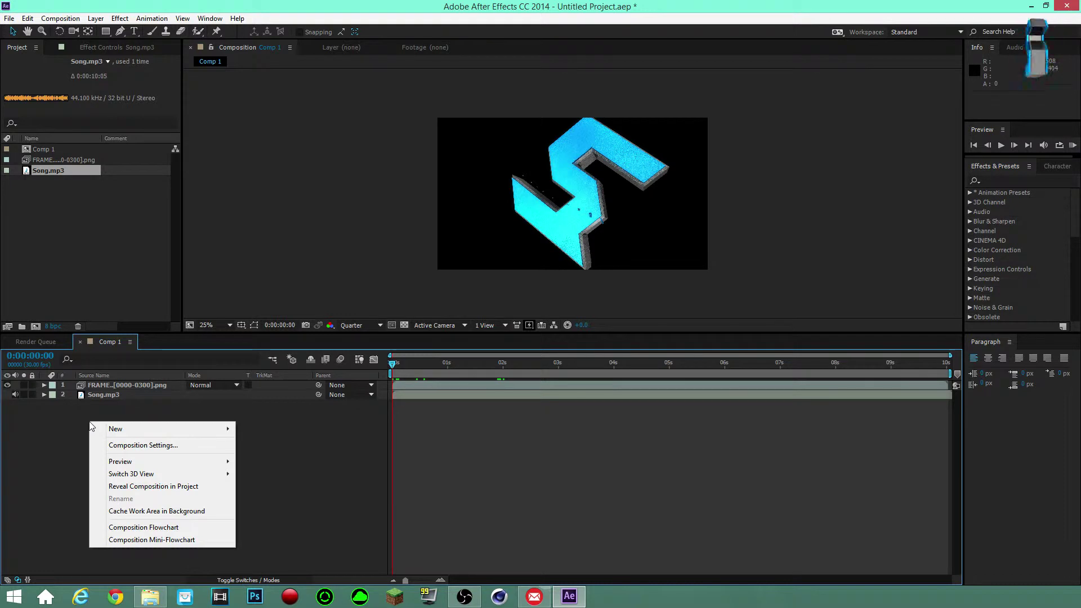
{"action": "mouse_move", "coordinate": [117, 433]}
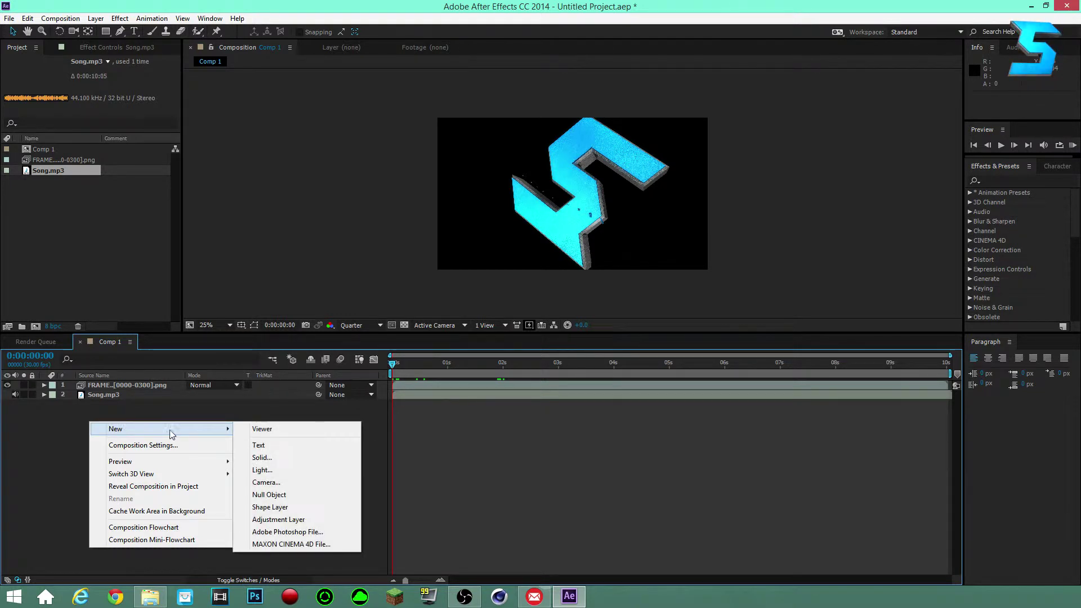
{"action": "left_click", "coordinate": [277, 521]}
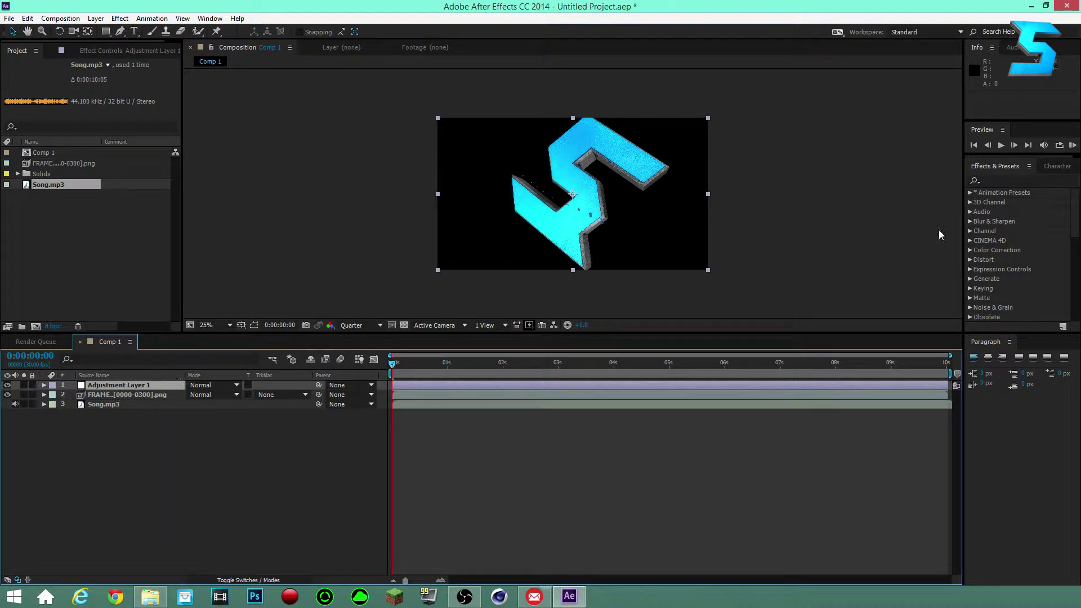
{"action": "left_click", "coordinate": [1007, 167]}
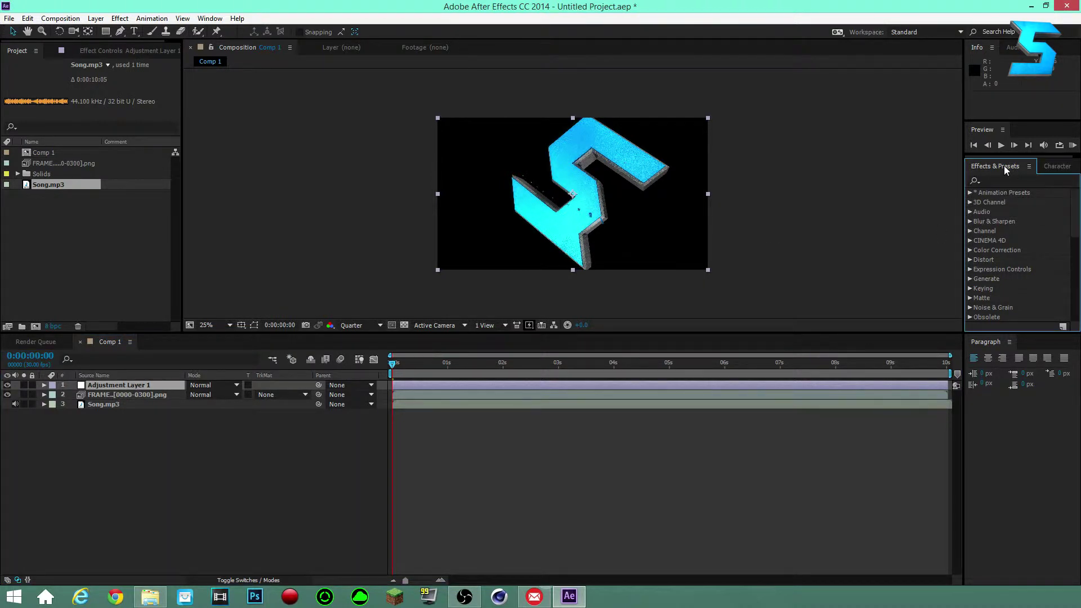
{"action": "left_click", "coordinate": [209, 18]}
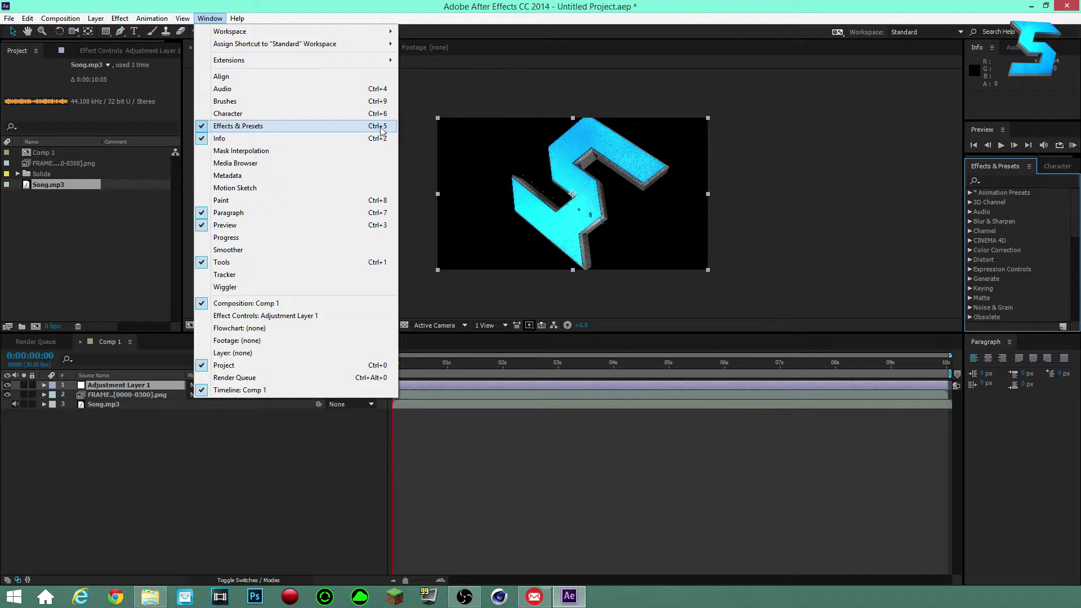
Search Effects & Presets for 'transform' and apply Distort > Transform to Adjustment Layer 1
{"action": "left_click", "coordinate": [991, 170]}
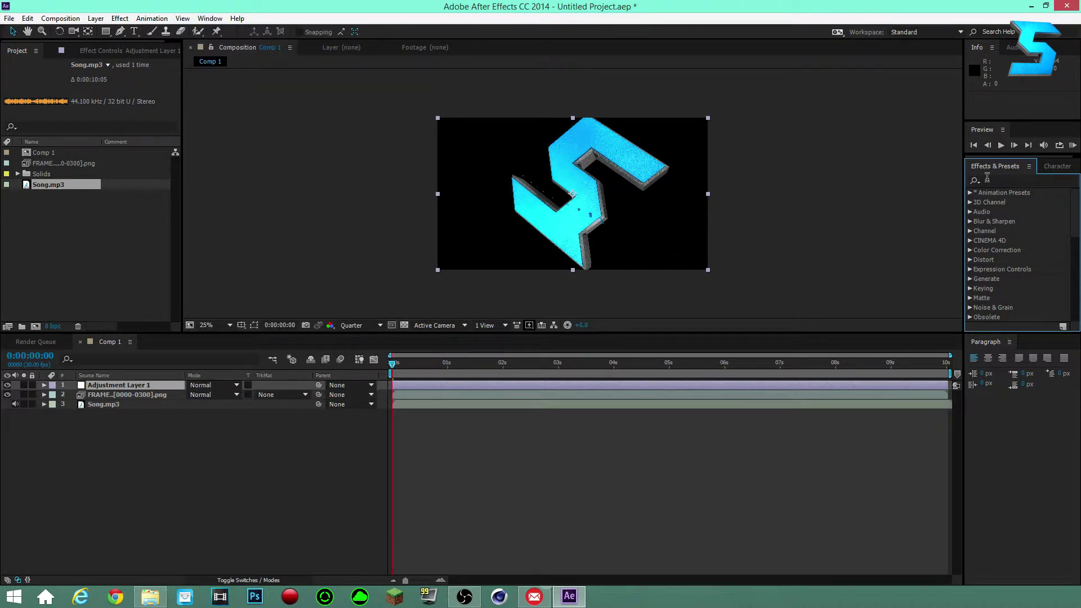
{"action": "left_click", "coordinate": [991, 180]}
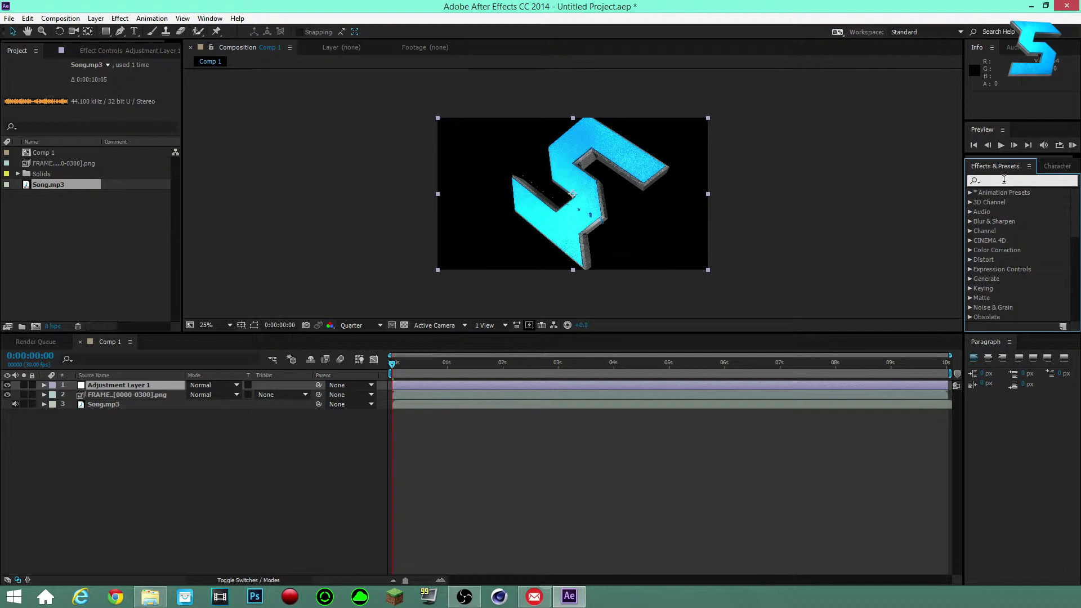
{"action": "type", "text": "transform"}
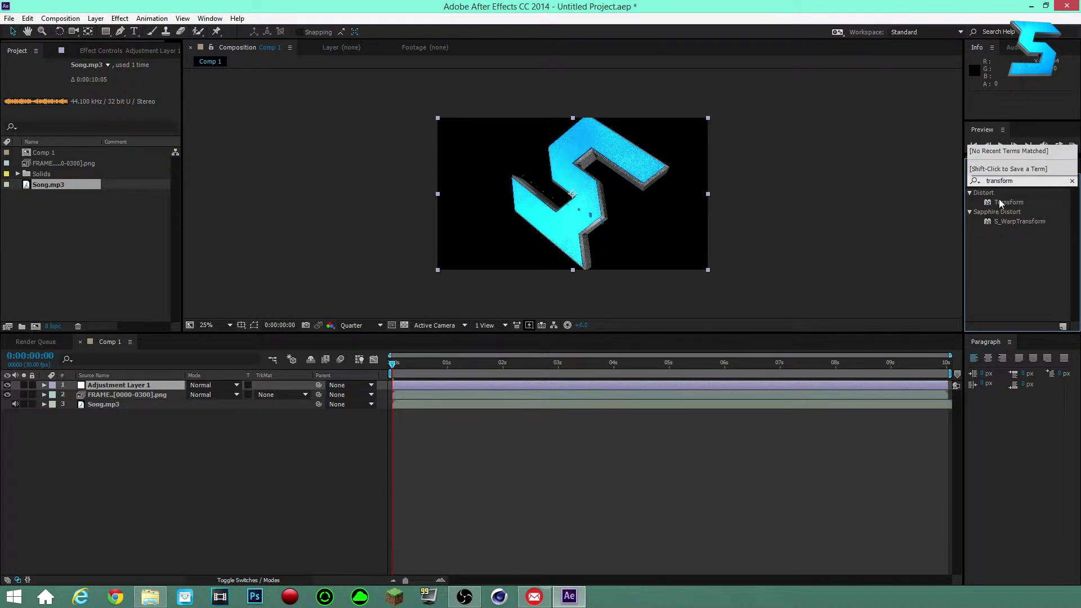
{"action": "left_click", "coordinate": [1010, 181]}
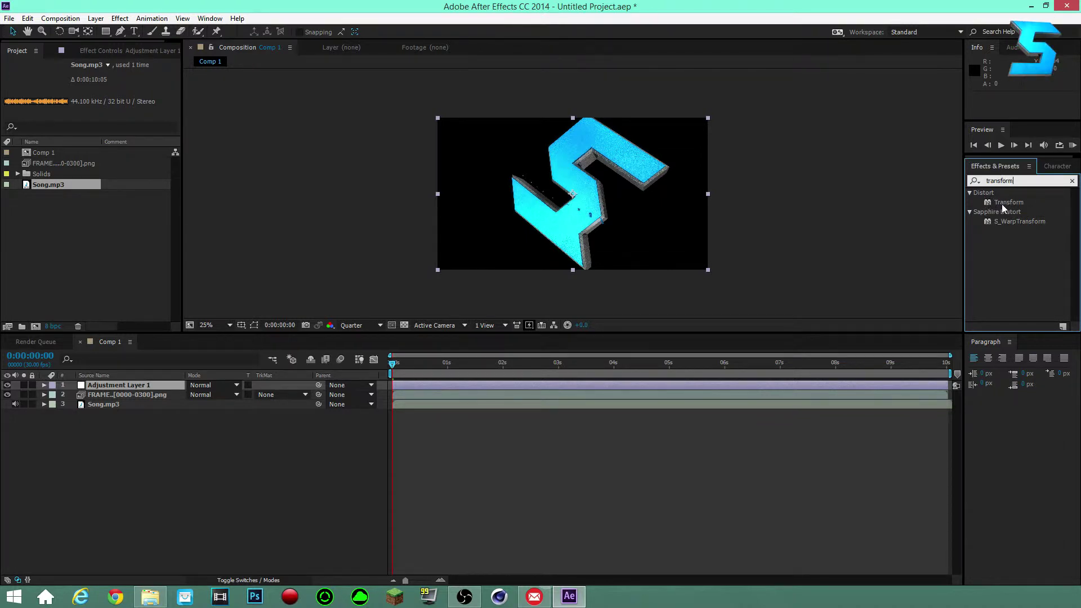
{"action": "double_click", "coordinate": [1002, 202]}
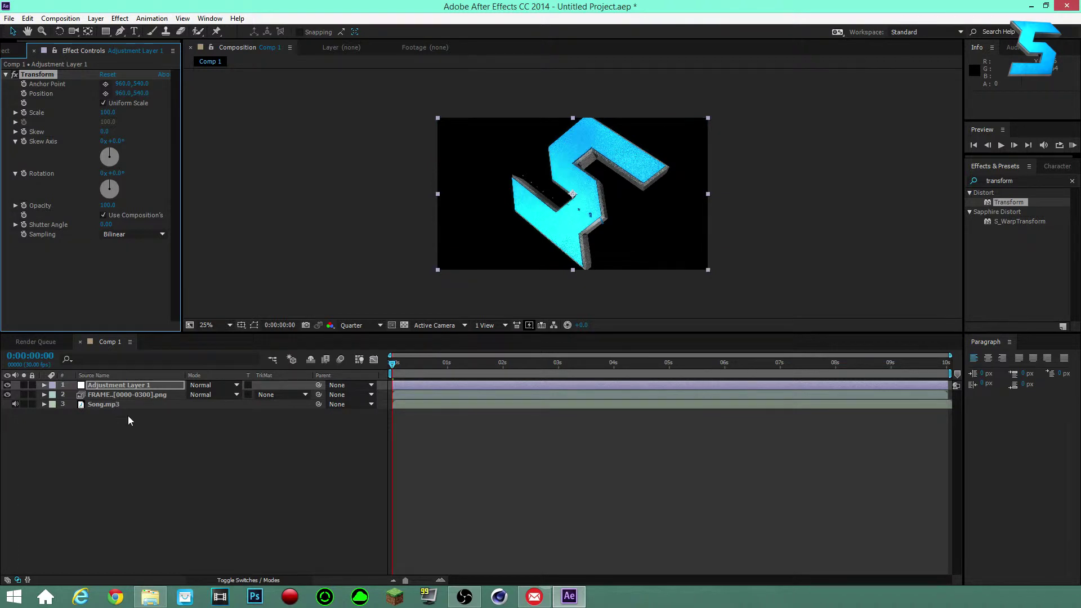
Select Adjustment Layer 1 and render a RAM preview of Comp 1
{"action": "left_click", "coordinate": [156, 431]}
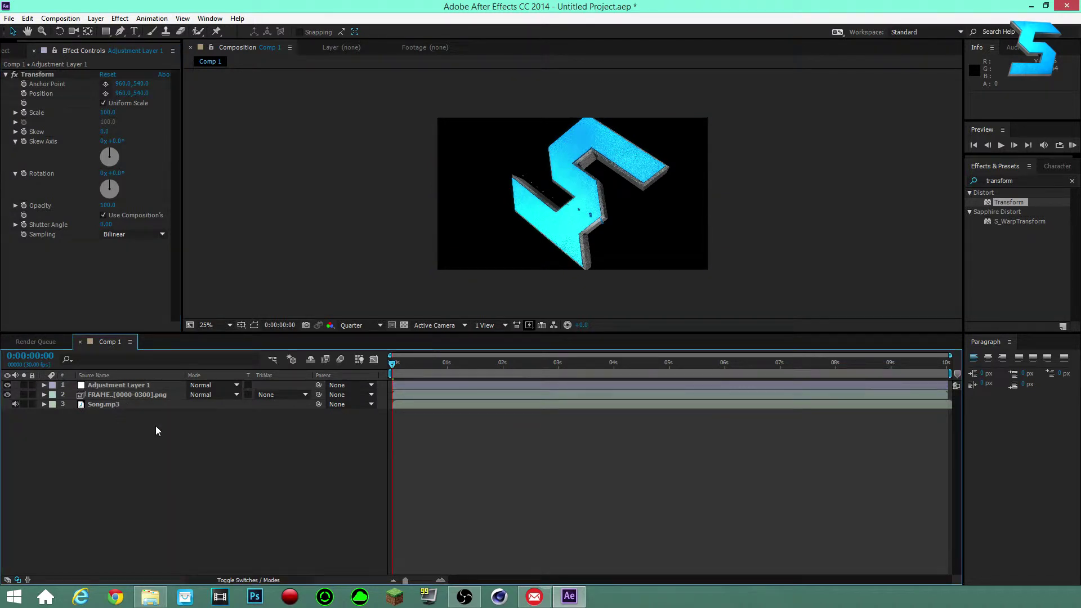
{"action": "left_click", "coordinate": [138, 386]}
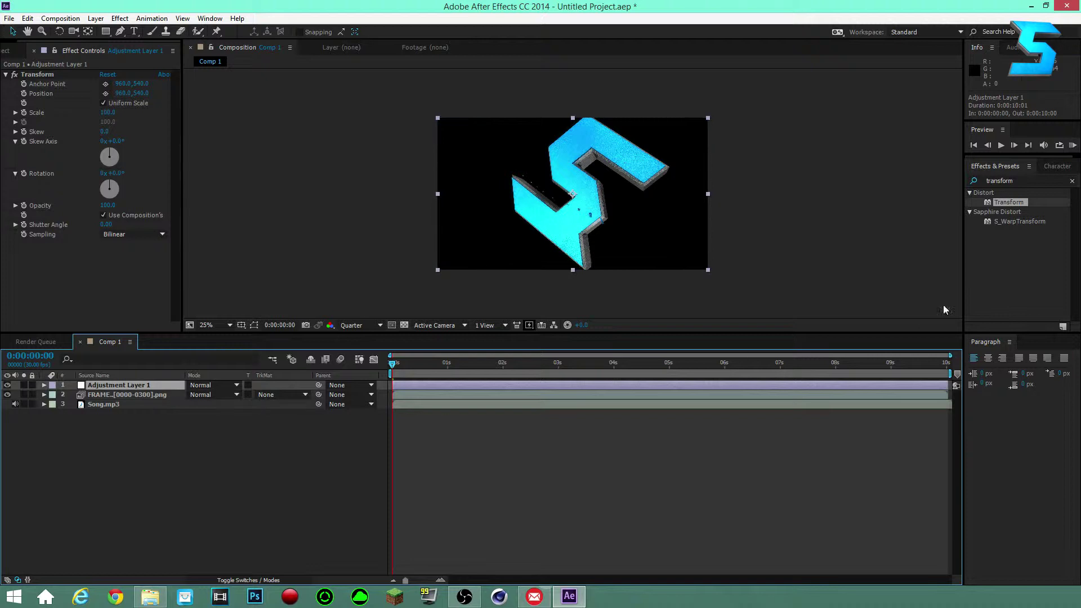
{"action": "left_click", "coordinate": [1072, 147]}
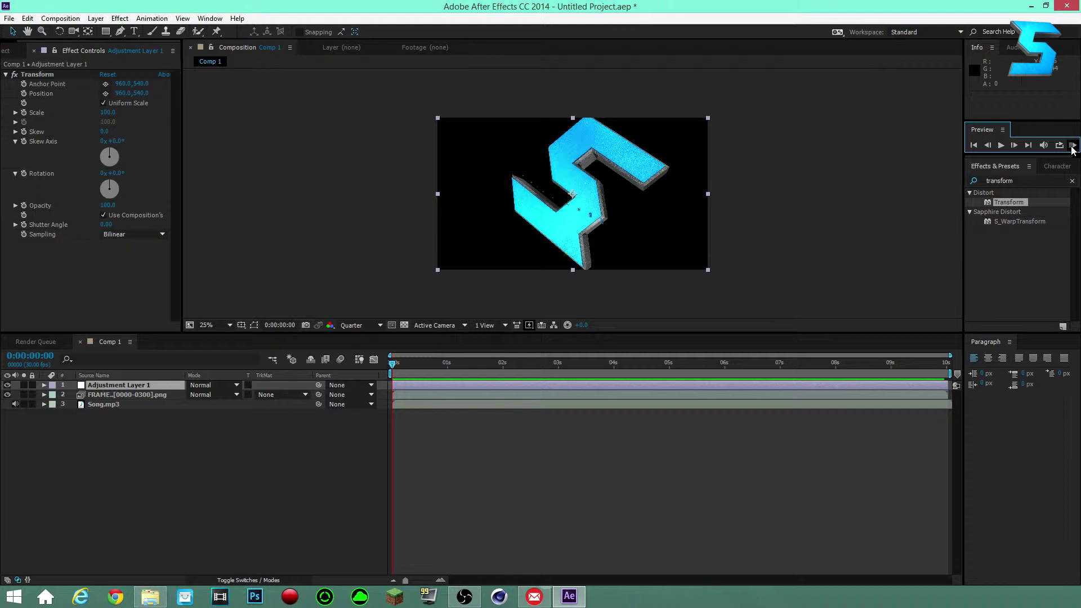
{"action": "left_click", "coordinate": [1073, 145]}
{"action": "left_click", "coordinate": [123, 387]}
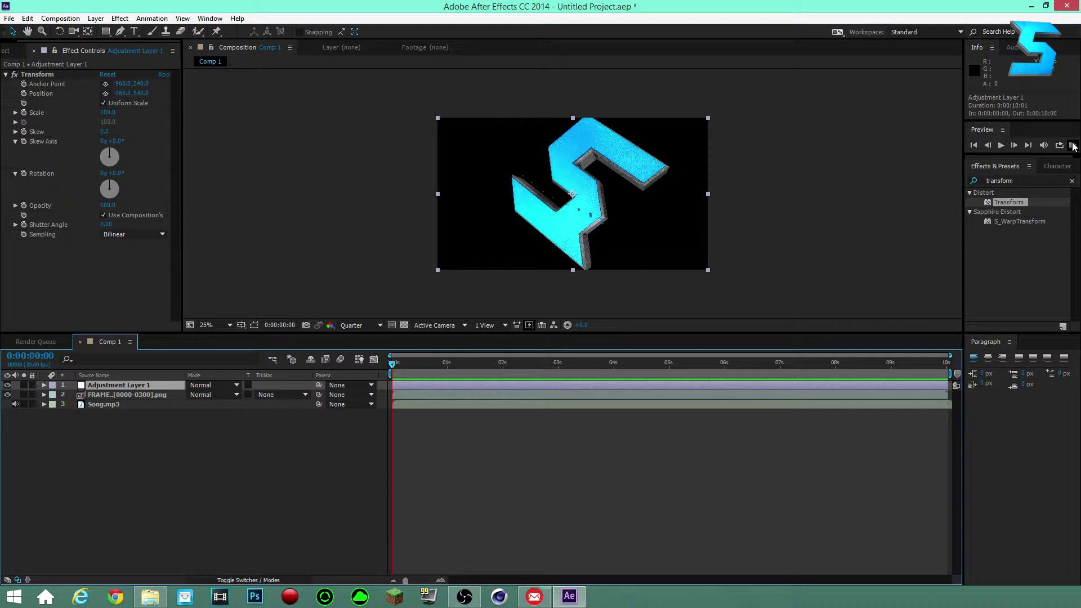
Play the RAM preview and drop layer markers on three beats with numpad *
{"action": "left_click", "coordinate": [1074, 147]}
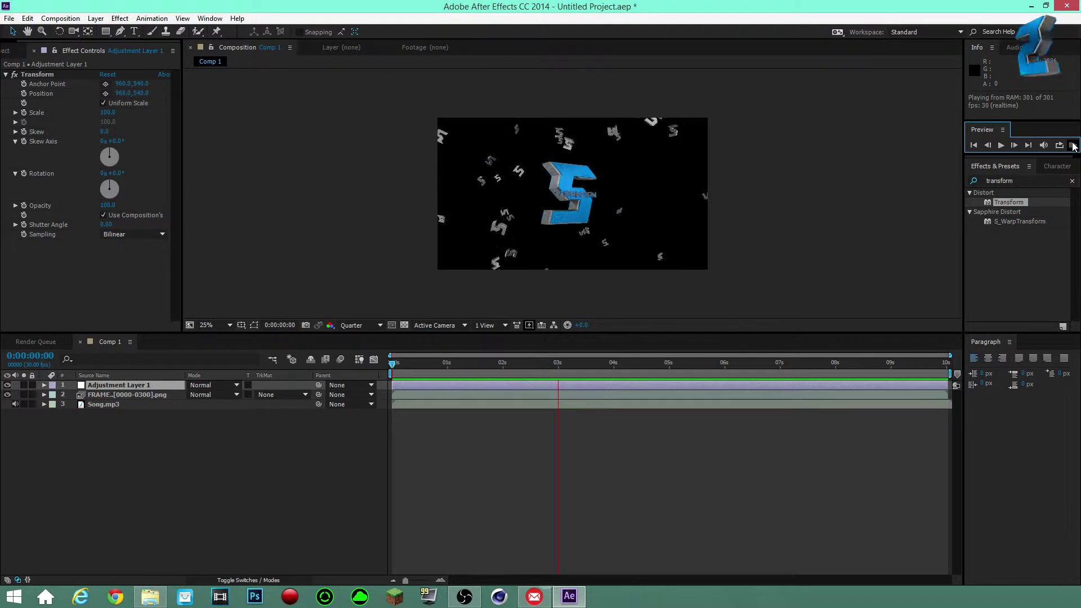
{"action": "key", "text": "KP_Multiply"}
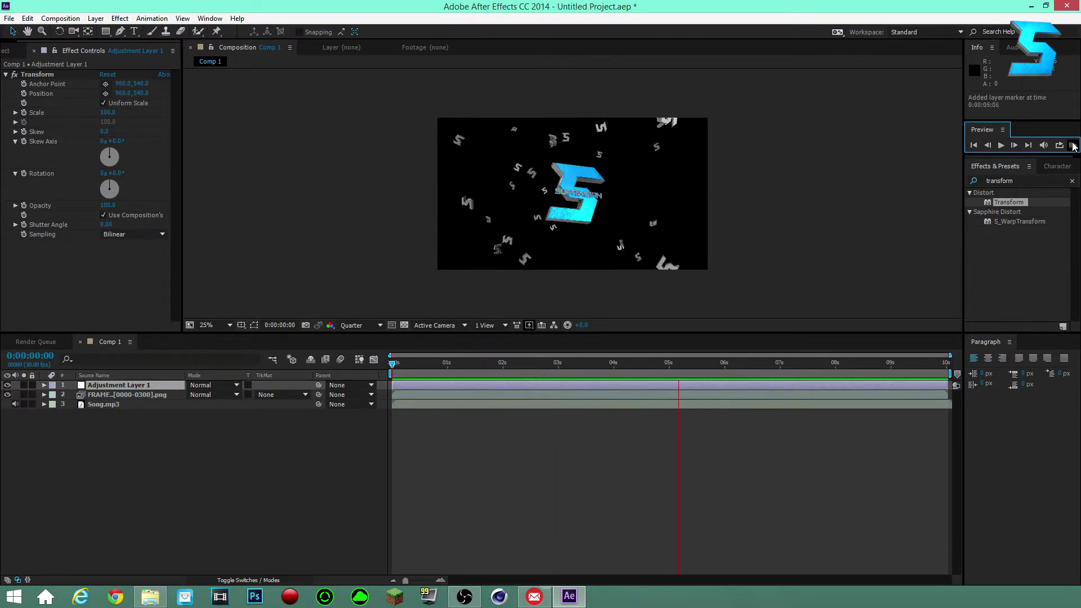
{"action": "key", "text": "KP_Multiply"}
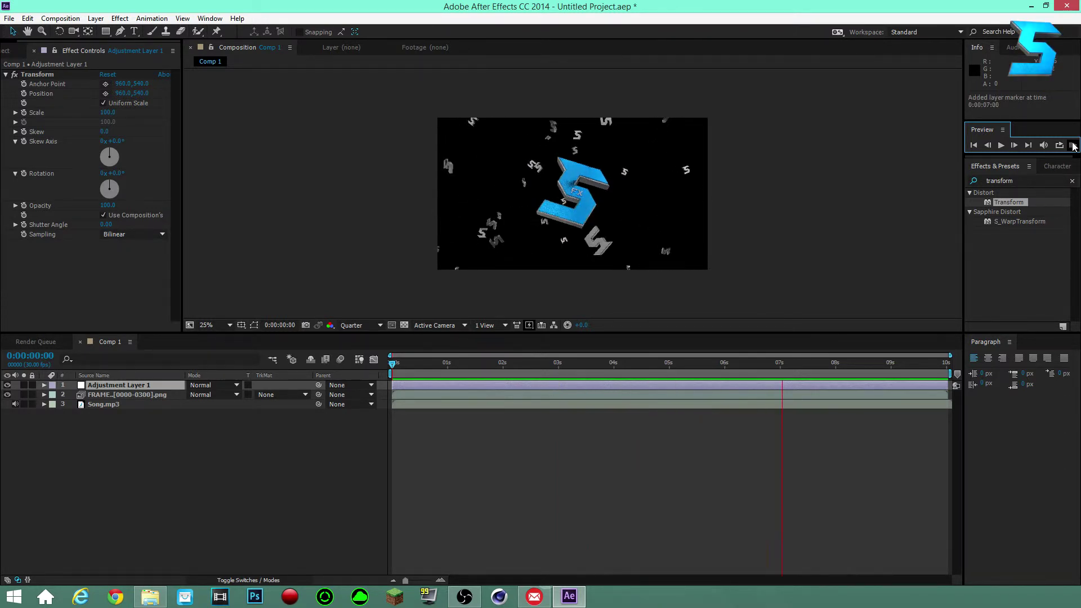
{"action": "key", "text": "KP_Multiply"}
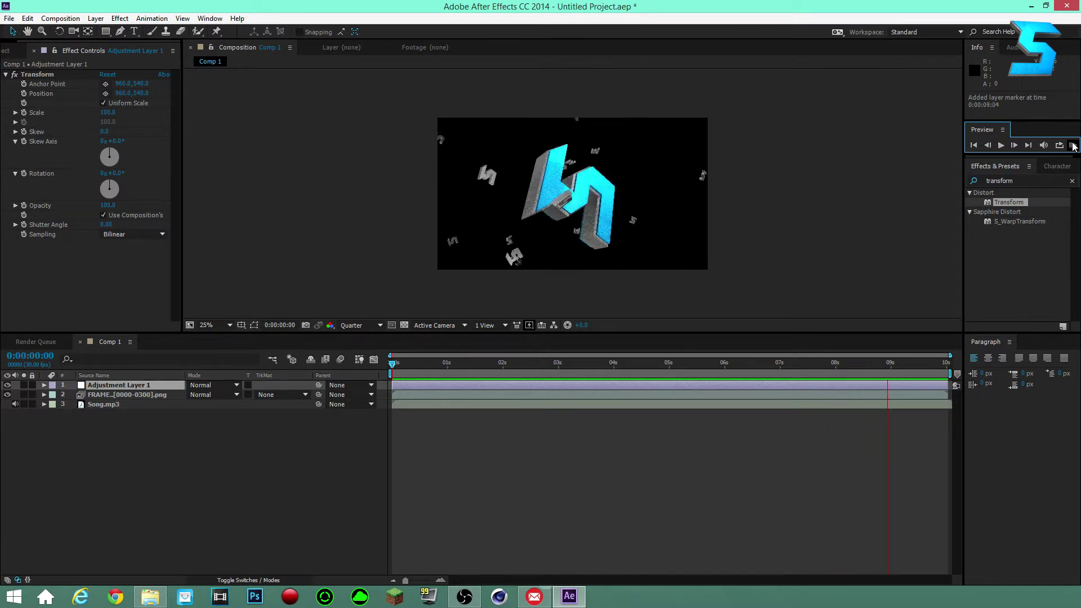
{"action": "left_click", "coordinate": [1073, 146]}
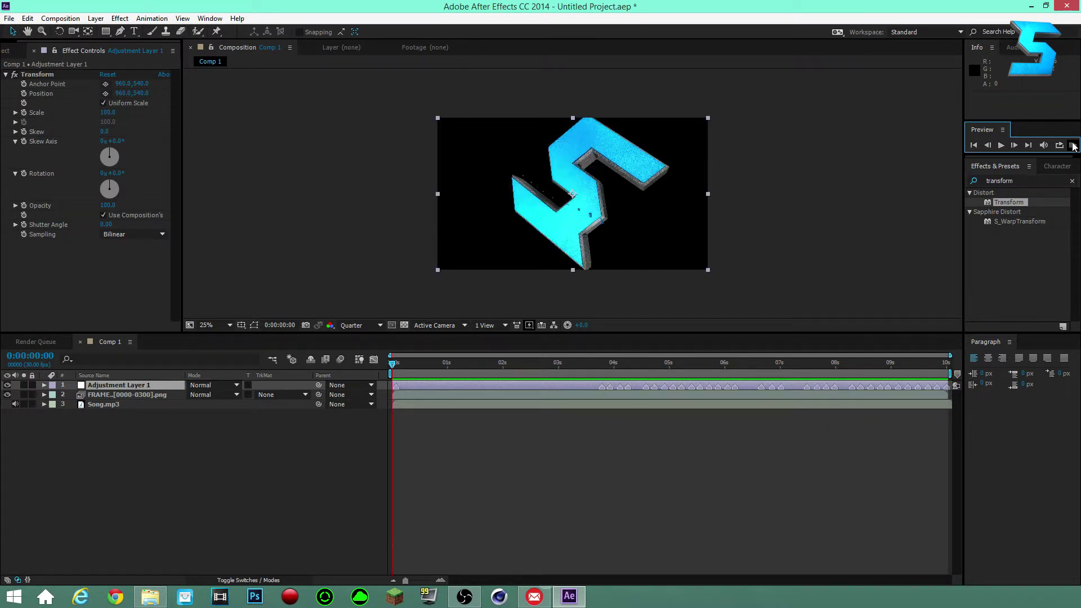
Play back from 0:00:03:20 to review the beat markers on Adjustment Layer 1
{"action": "left_click_drag", "start_coordinate": [608, 366], "coordinate": [596, 365]}
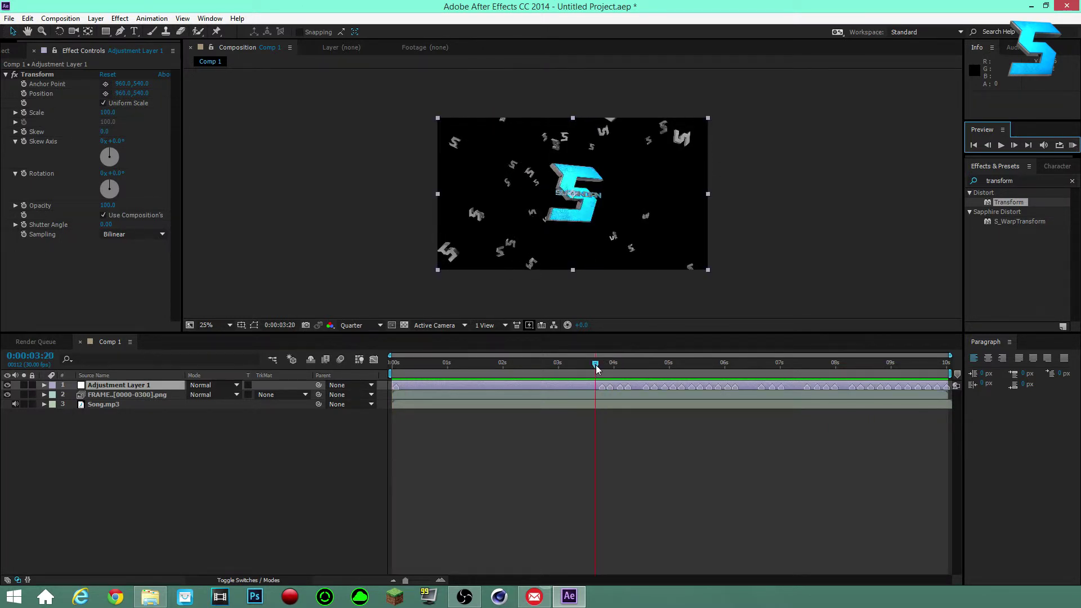
{"action": "left_click", "coordinate": [1073, 146]}
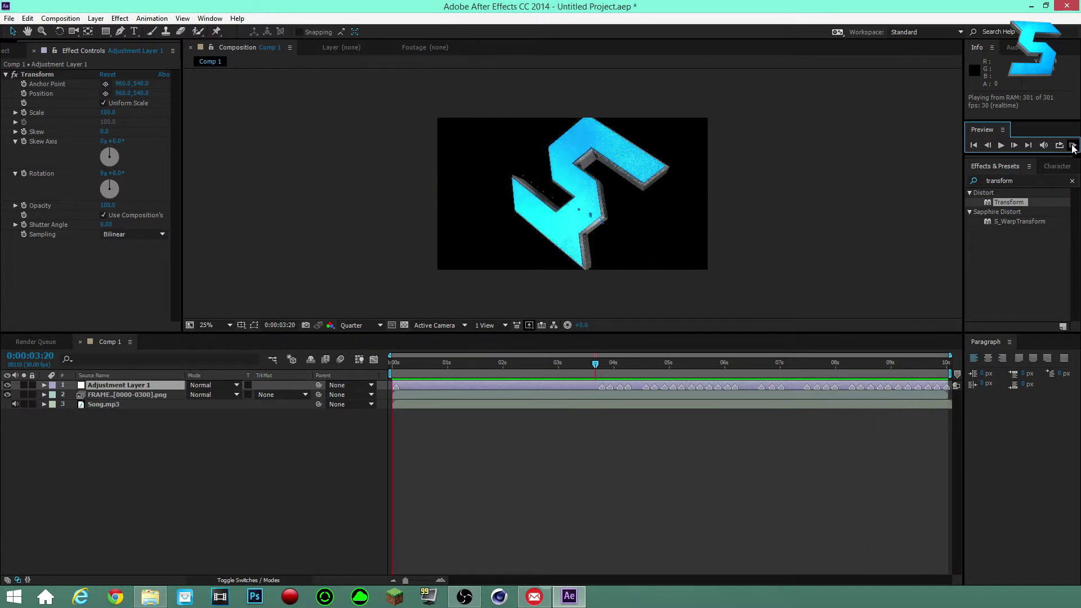
{"action": "left_click", "coordinate": [1072, 148]}
{"action": "right_click", "coordinate": [917, 386]}
{"action": "left_click", "coordinate": [872, 445]}
{"action": "right_click", "coordinate": [917, 387]}
{"action": "left_click", "coordinate": [867, 403]}
Delete the four stray markers near the end of Adjustment Layer 1
{"action": "right_click", "coordinate": [926, 386]}
{"action": "left_click", "coordinate": [930, 435]}
{"action": "right_click", "coordinate": [928, 386]}
{"action": "left_click", "coordinate": [929, 435]}
{"action": "right_click", "coordinate": [939, 388]}
{"action": "left_click", "coordinate": [935, 437]}
{"action": "right_click", "coordinate": [948, 388]}
{"action": "left_click", "coordinate": [946, 437]}
Slide a beat marker to 0:00:06:15
{"action": "left_click", "coordinate": [756, 367]}
{"action": "left_click_drag", "start_coordinate": [756, 367], "coordinate": [754, 367]}
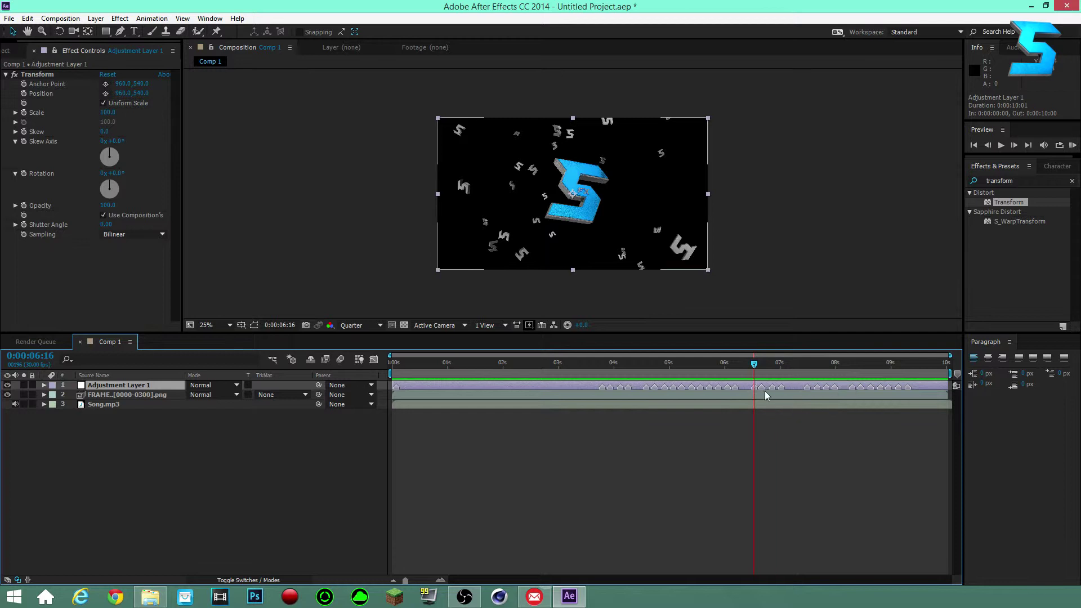
{"action": "left_click_drag", "start_coordinate": [753, 387], "coordinate": [752, 388]}
Delete the stray marker at the very start of Adjustment Layer 1
{"action": "mouse_move", "coordinate": [501, 364]}
{"action": "left_mouse_down"}
{"action": "mouse_move", "coordinate": [874, 372]}
{"action": "mouse_move", "coordinate": [397, 368]}
{"action": "left_mouse_up"}
{"action": "right_click", "coordinate": [396, 387]}
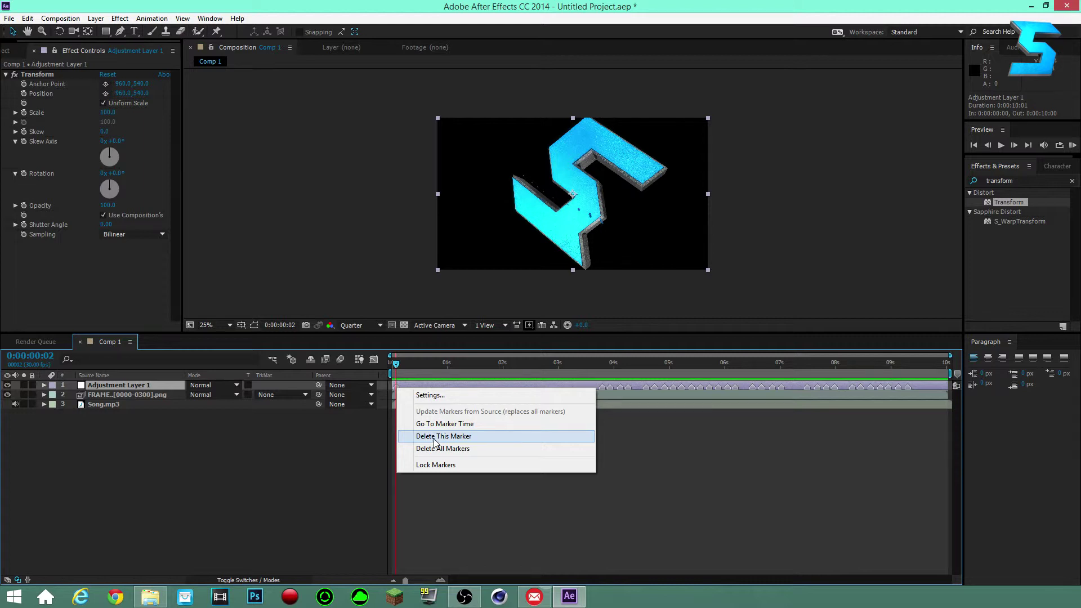
{"action": "left_click", "coordinate": [434, 438]}
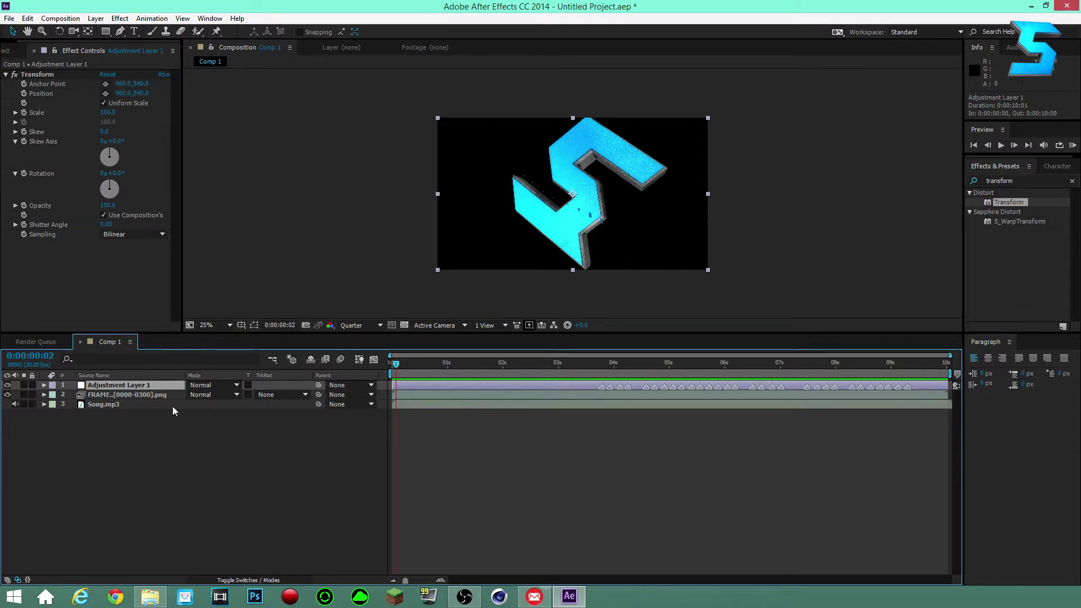
{"action": "left_click_drag", "start_coordinate": [619, 371], "coordinate": [676, 387]}
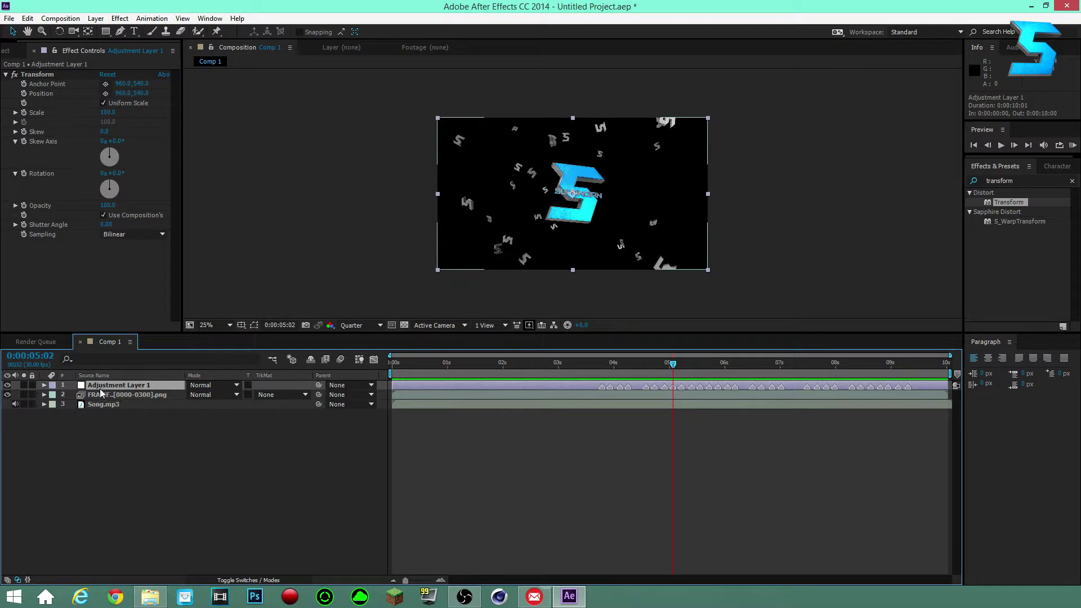
Twirl open Adjustment Layer 1 > Effects > Transform and park the time at 0:00:03:24
{"action": "left_click", "coordinate": [43, 385]}
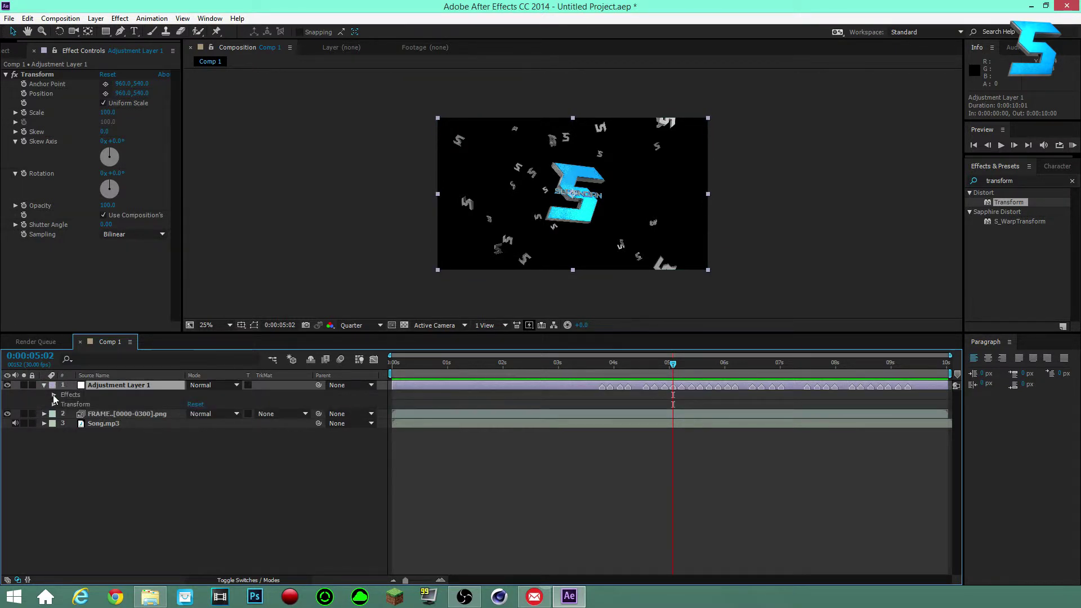
{"action": "left_click_drag", "start_coordinate": [615, 363], "coordinate": [538, 363]}
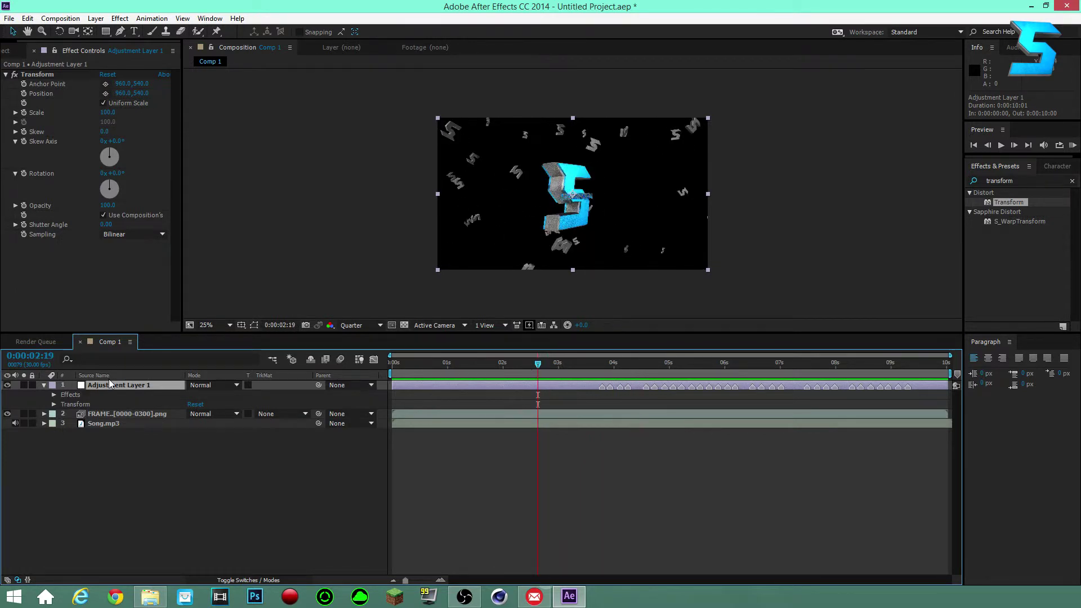
{"action": "left_click", "coordinate": [53, 394]}
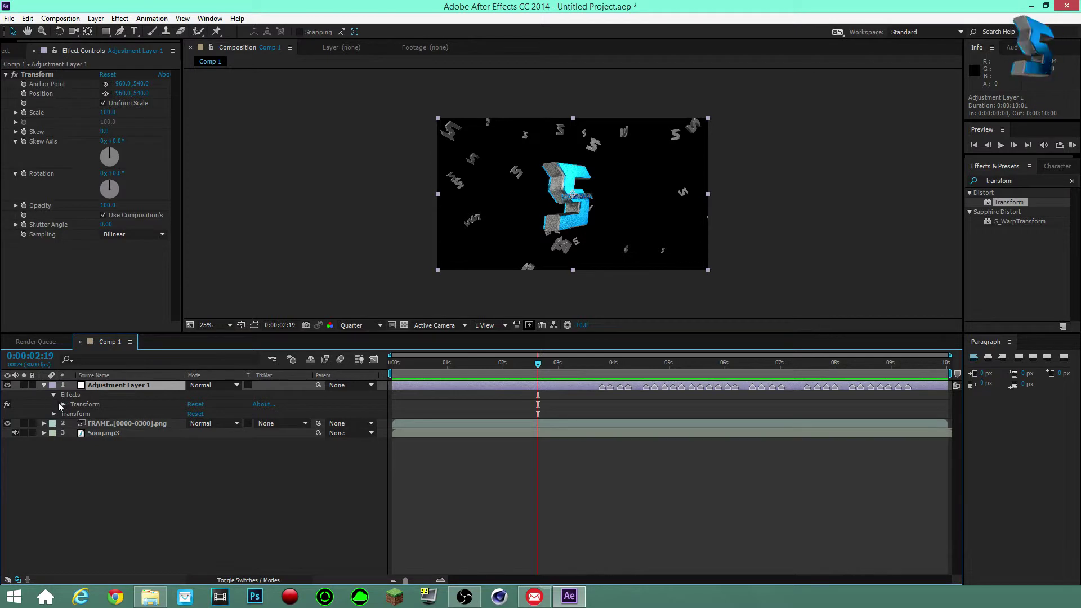
{"action": "left_click", "coordinate": [63, 404]}
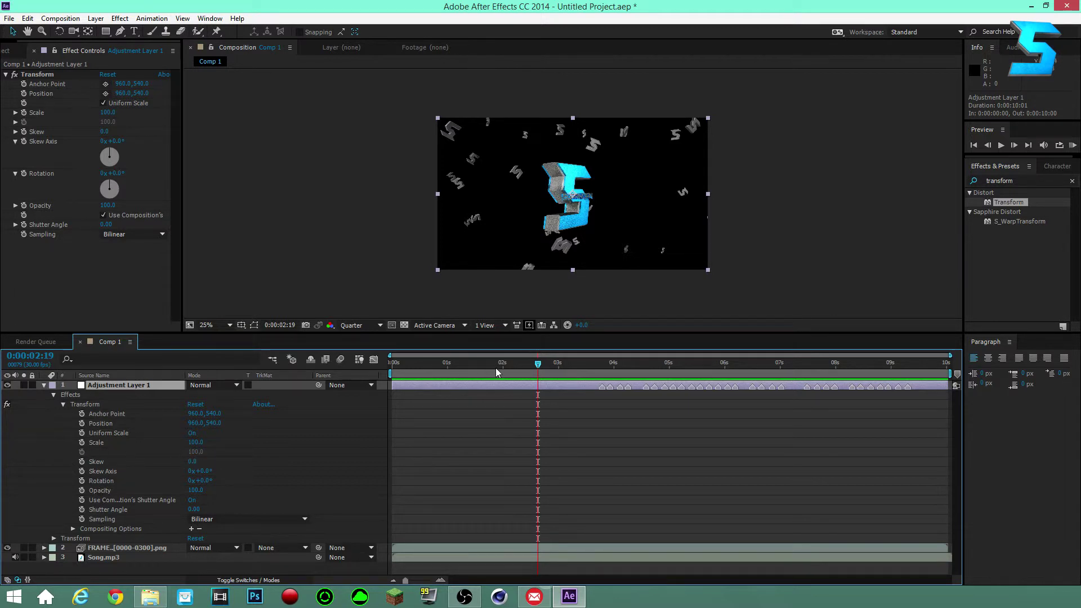
{"action": "left_click_drag", "start_coordinate": [552, 363], "coordinate": [603, 364]}
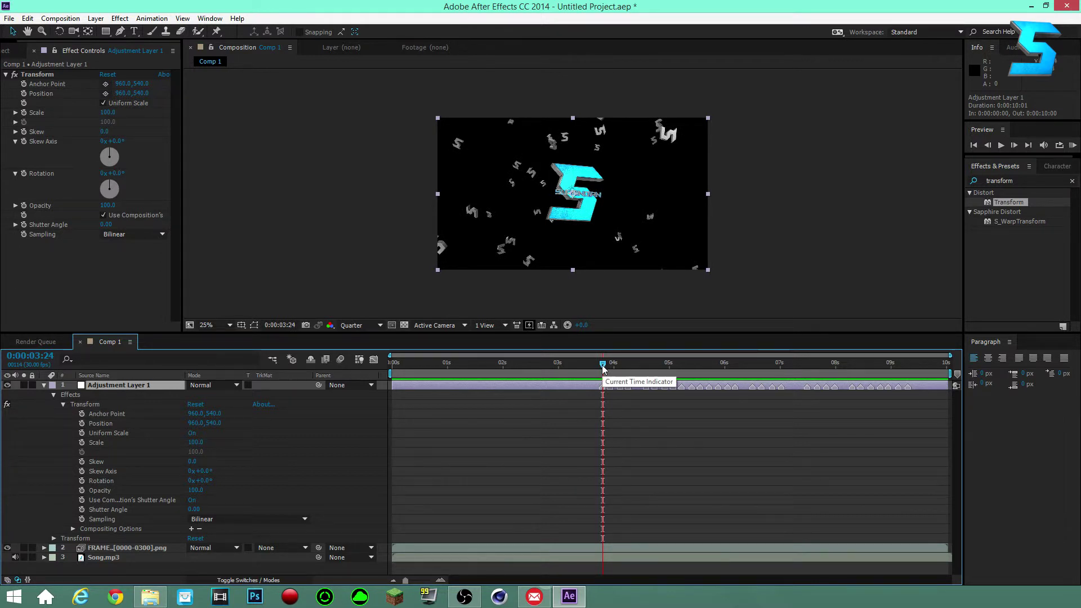
Mark the first beat on Adjustment Layer 1, nudge the marker one frame earlier, and step back a frame
{"action": "key", "text": "KP_Multiply"}
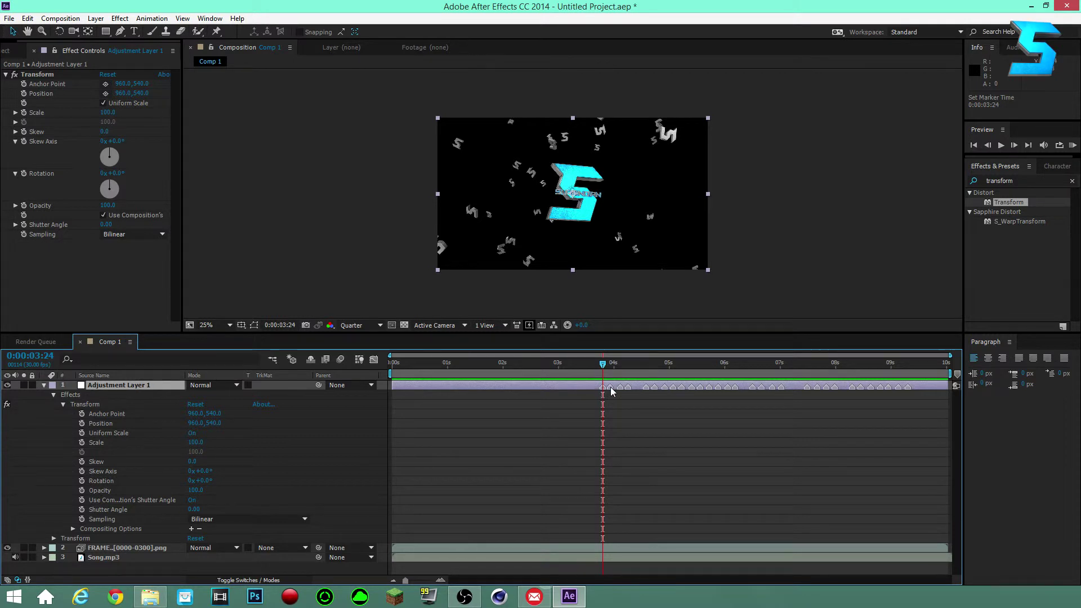
{"action": "left_click_drag", "start_coordinate": [614, 389], "coordinate": [611, 388]}
{"action": "key", "text": "Page_Up"}
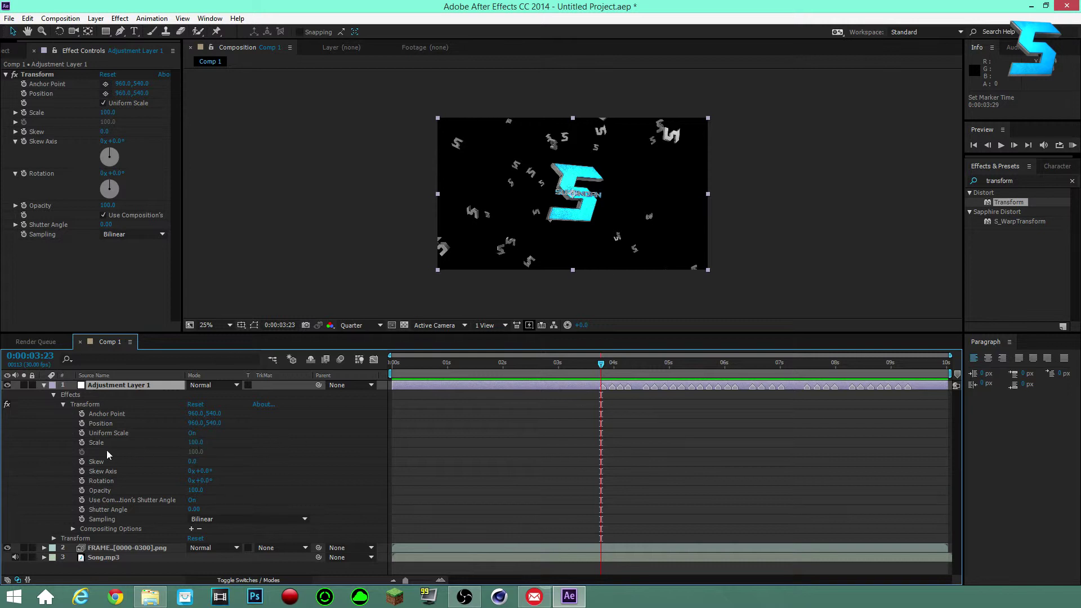
Keyframe Transform Scale at 100 just before the beat and 120 on the beat
{"action": "left_click", "coordinate": [81, 443]}
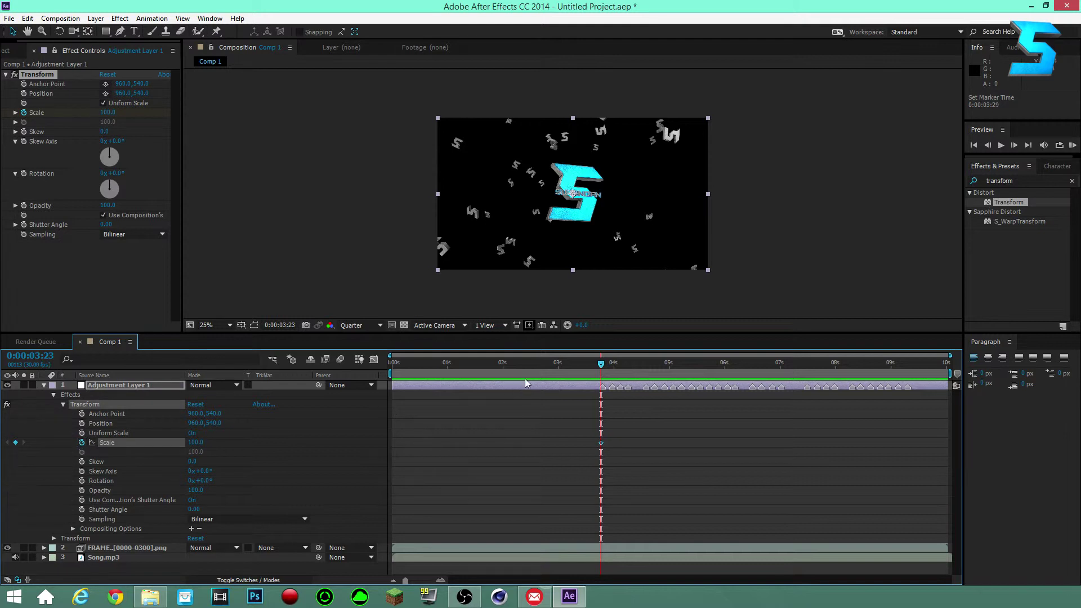
{"action": "key", "text": "Page_Down"}
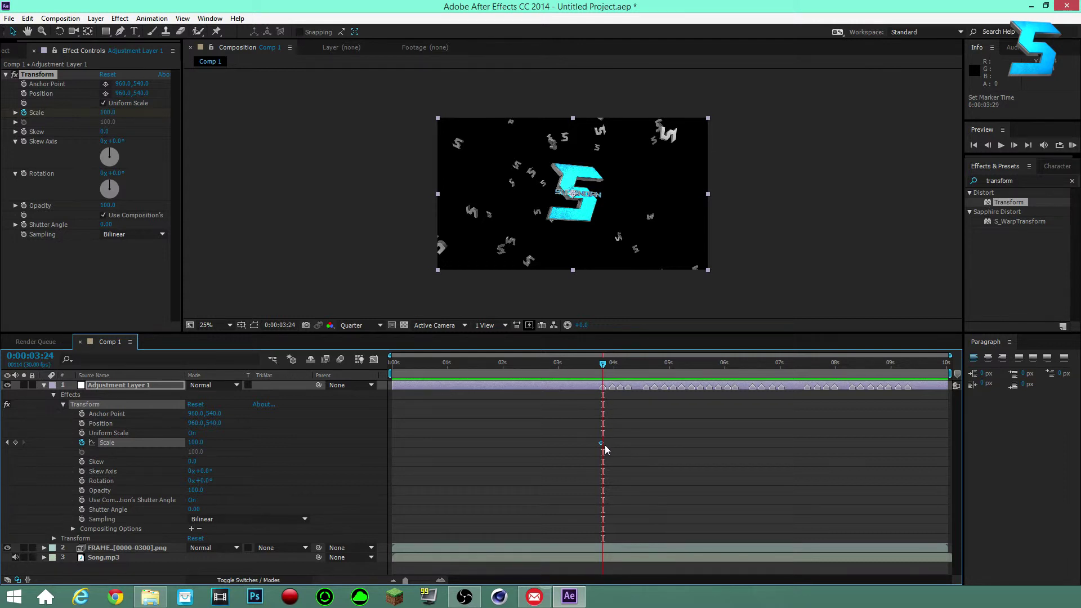
{"action": "left_click_drag", "start_coordinate": [197, 443], "coordinate": [211, 443]}
{"action": "left_click", "coordinate": [197, 443]}
{"action": "type", "text": "120"}
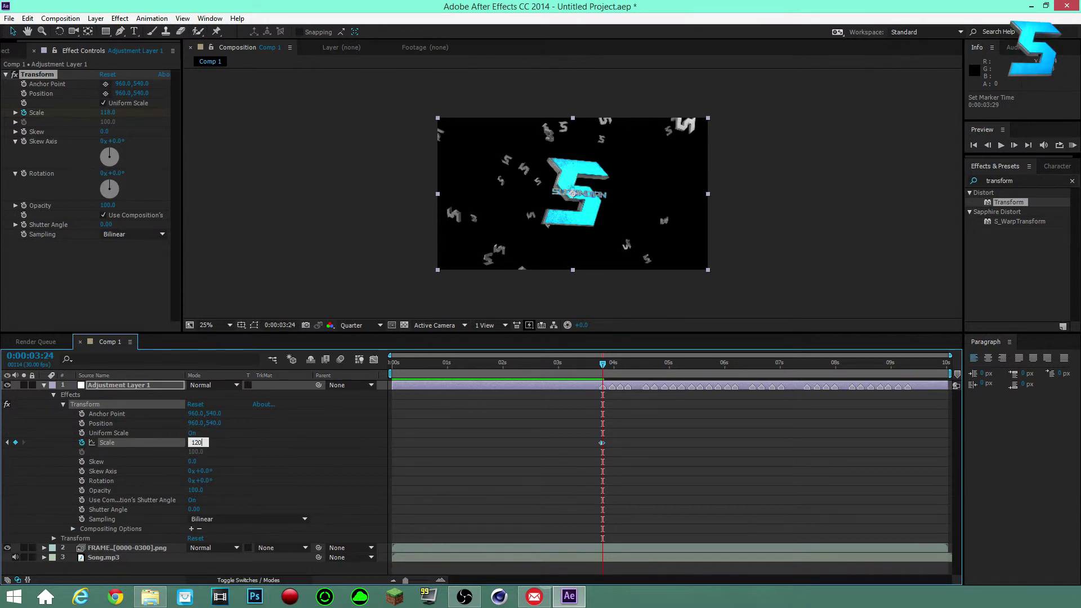
{"action": "key", "text": "Return"}
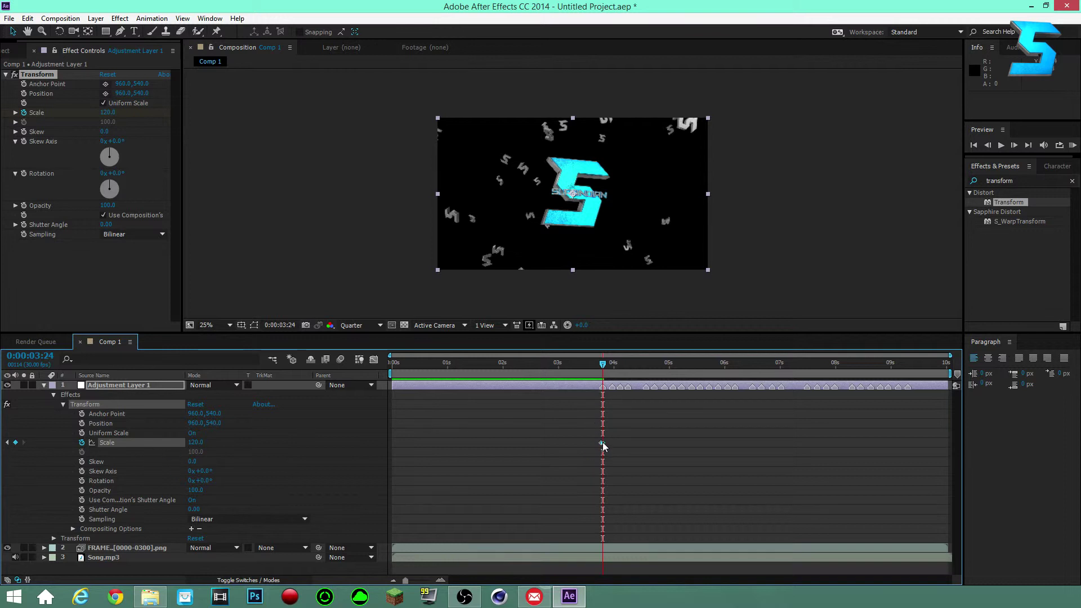
Add a Scale keyframe back at 100 a frame after the 120 peak
{"action": "left_click_drag", "start_coordinate": [602, 369], "coordinate": [610, 372]}
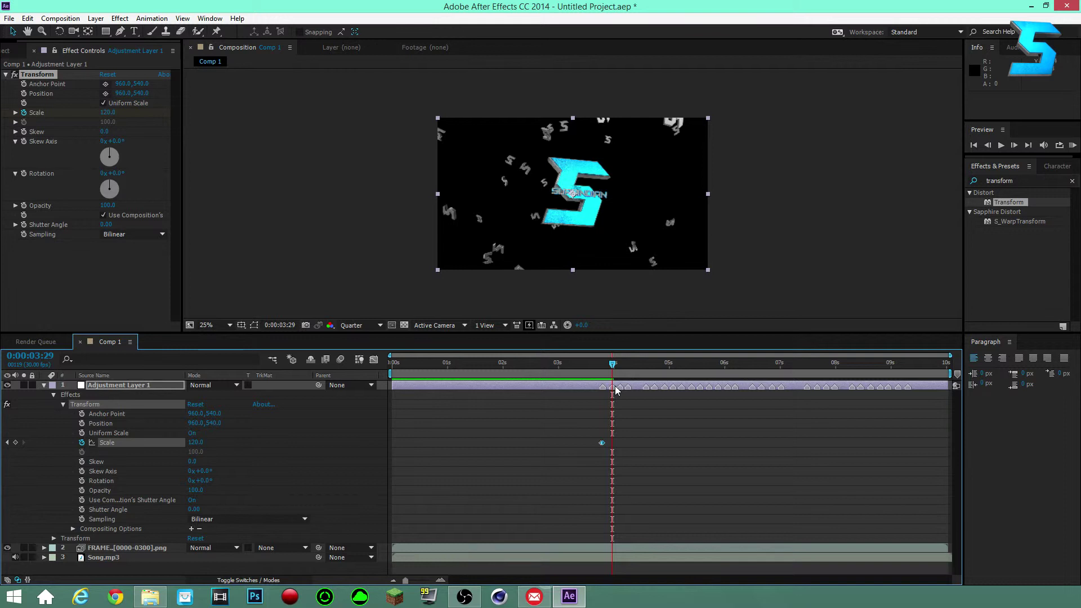
{"action": "key", "text": "Page_Up"}
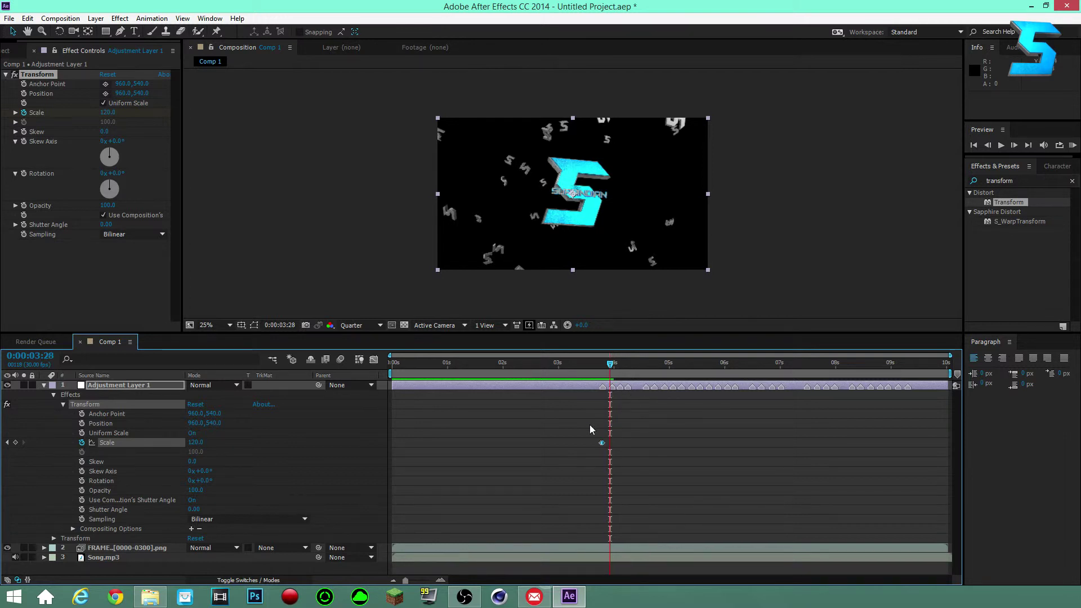
{"action": "left_click", "coordinate": [196, 443]}
{"action": "type", "text": "100"}
{"action": "key", "text": "Return"}
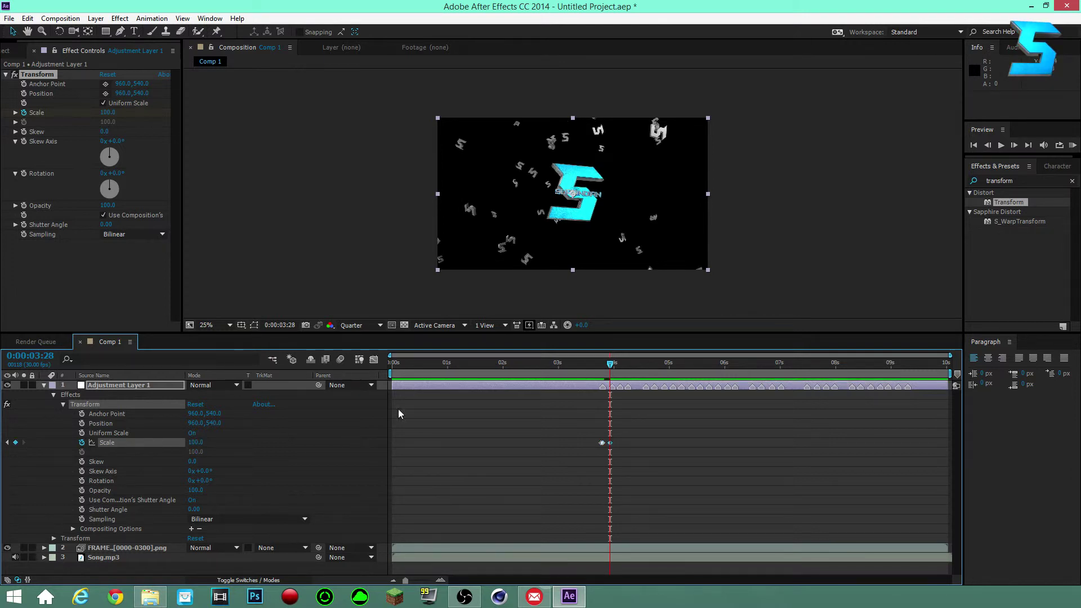
Delete the extra Scale keyframe at 0:00:03:28 and paste the copied pulse along the beats
{"action": "mouse_move", "coordinate": [599, 444]}
{"action": "mouse_move", "coordinate": [611, 364]}
{"action": "left_mouse_down"}
{"action": "mouse_move", "coordinate": [668, 365]}
{"action": "mouse_move", "coordinate": [589, 368]}
{"action": "mouse_move", "coordinate": [611, 366]}
{"action": "left_mouse_up"}
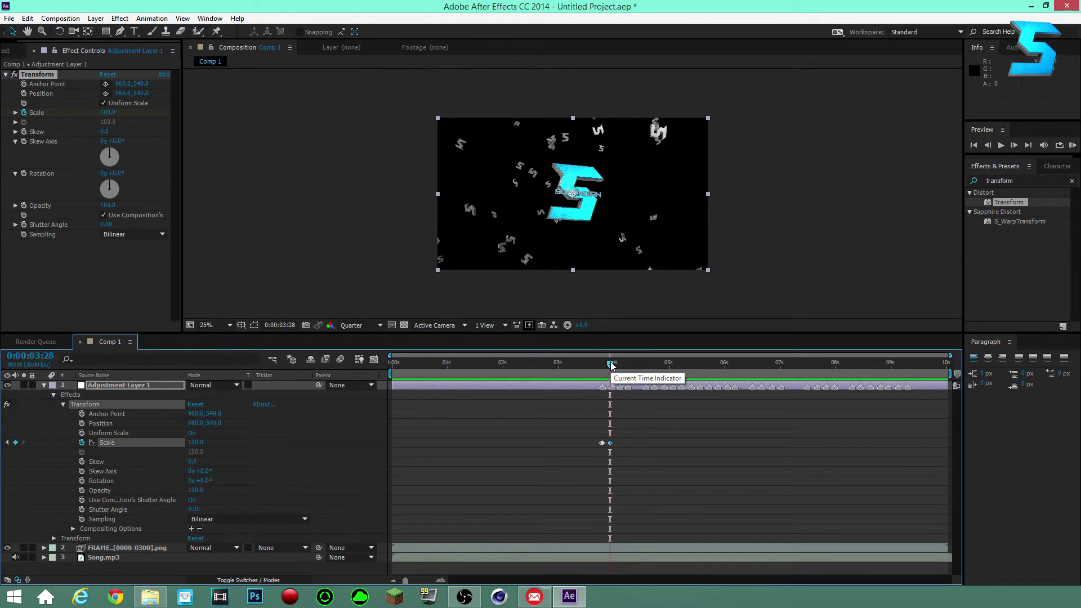
{"action": "left_click", "coordinate": [611, 444]}
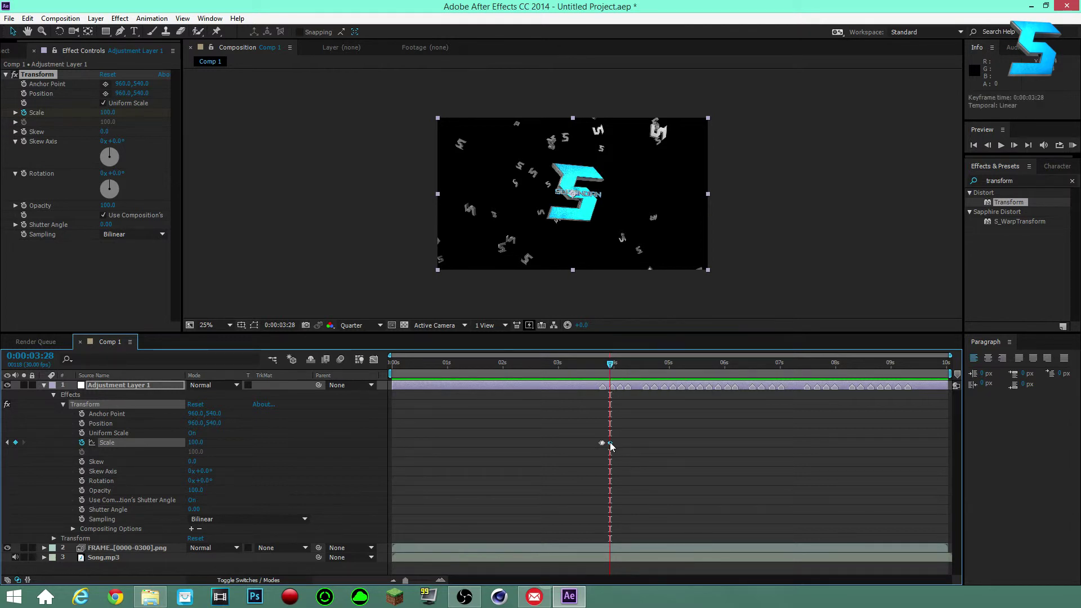
{"action": "key", "text": "Delete"}
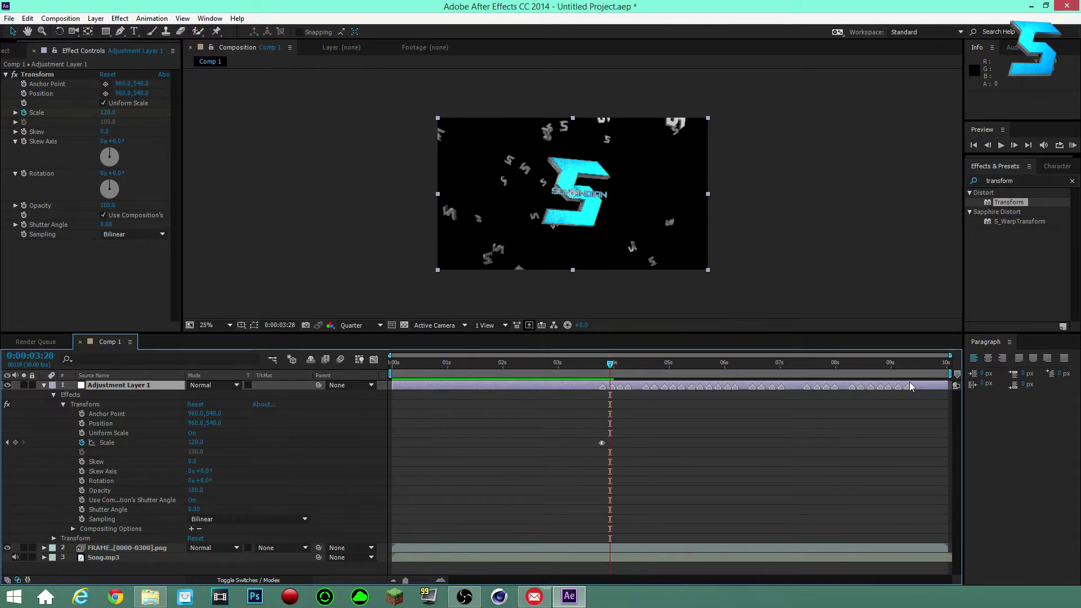
{"action": "key", "text": "ctrl+v"}
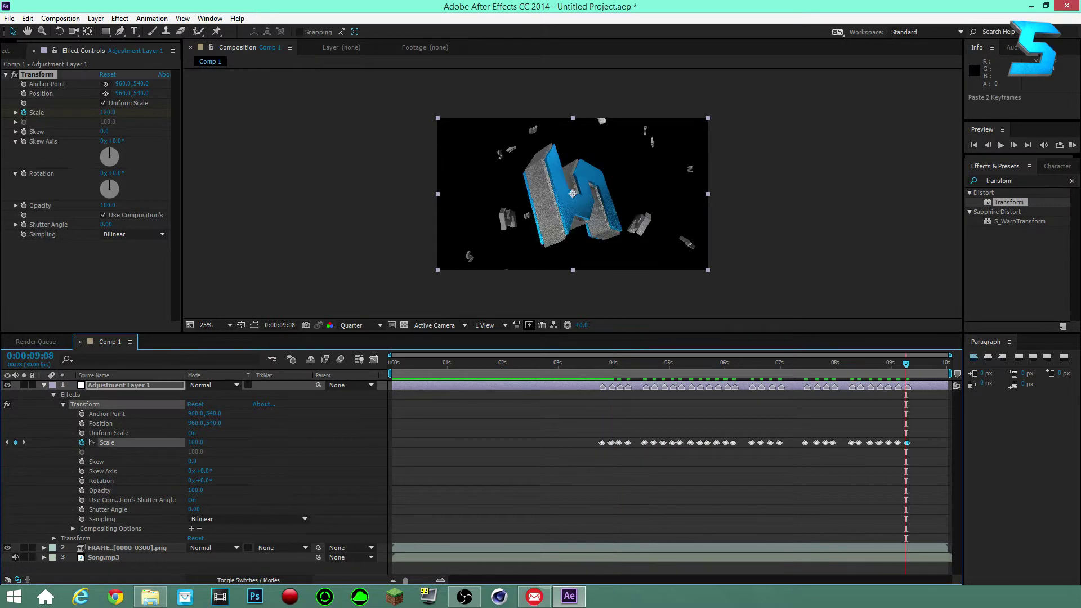
{"action": "left_click", "coordinate": [1073, 145]}
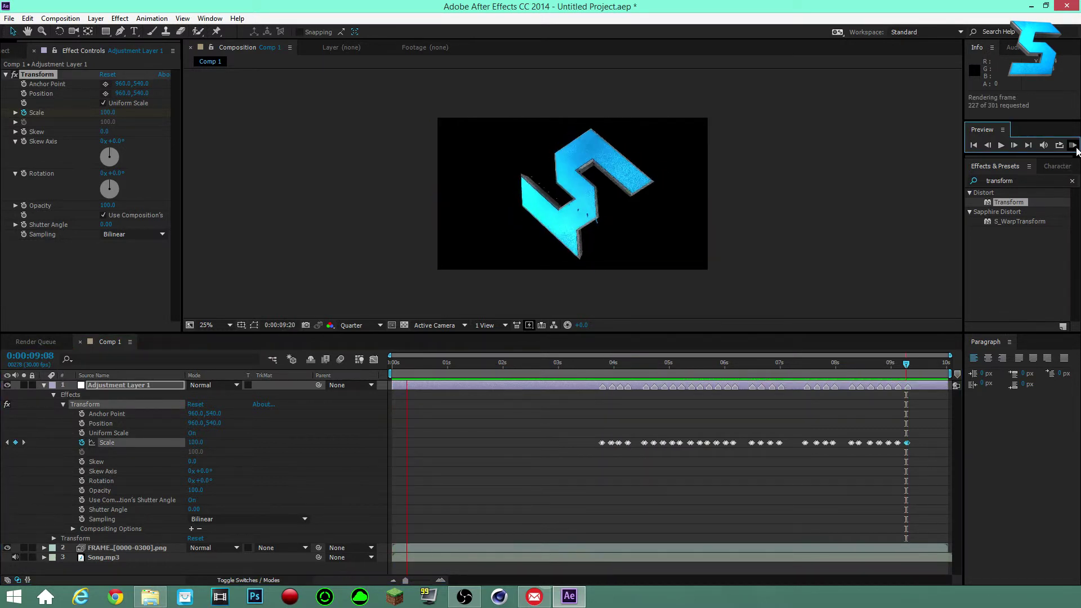
{"action": "left_click", "coordinate": [1073, 145]}
{"action": "left_click", "coordinate": [1073, 146]}
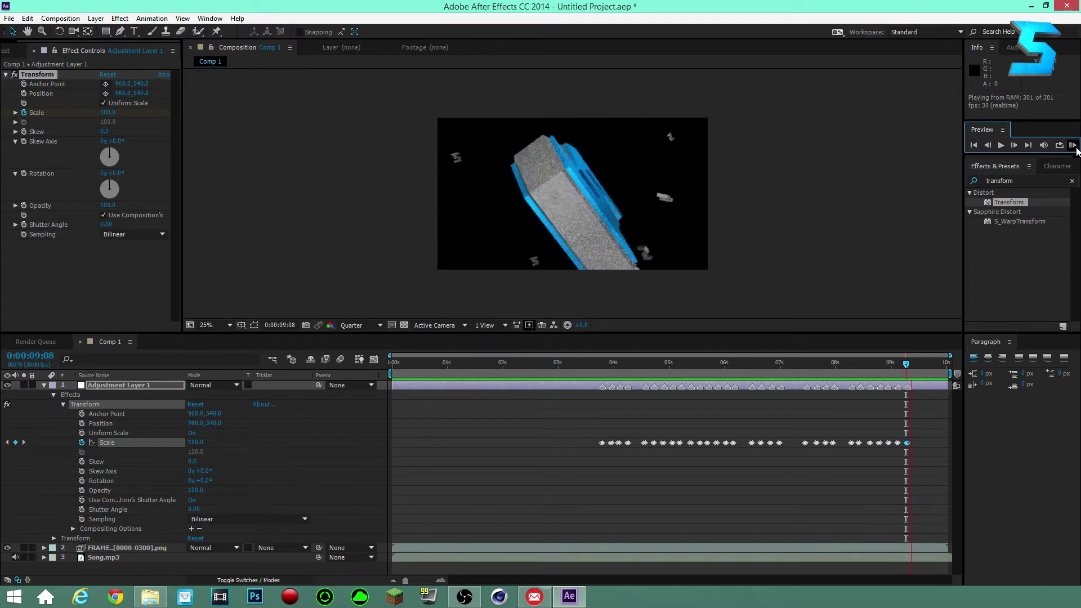
{"action": "left_click", "coordinate": [647, 365]}
Shift the Scale keyframe at 0:00:06:05 one frame later to 0:00:06:06
{"action": "left_click_drag", "start_coordinate": [666, 368], "coordinate": [603, 367]}
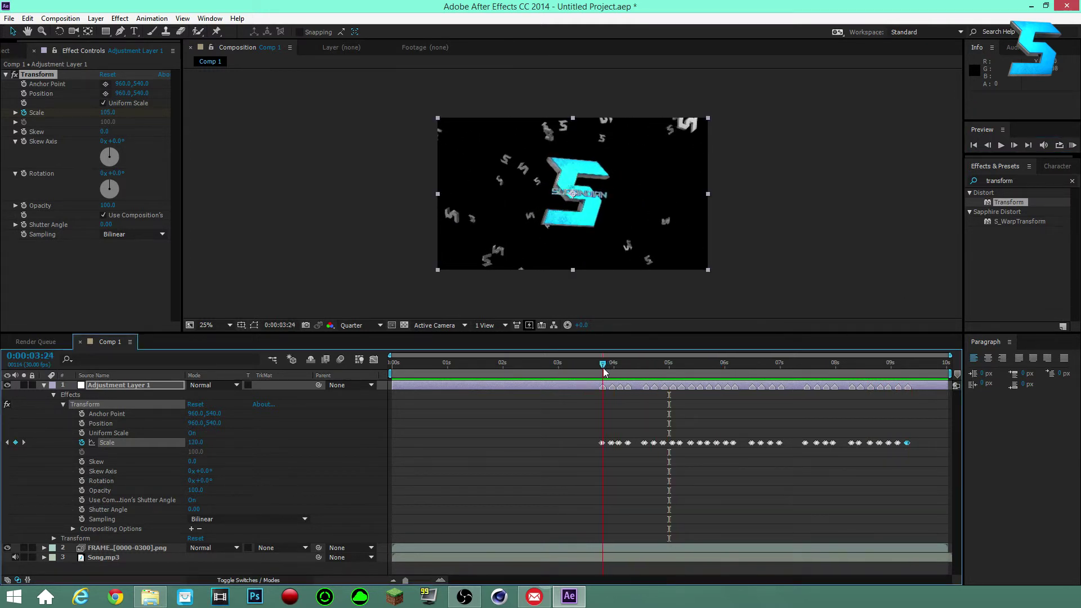
{"action": "key", "text": "Page_Up"}
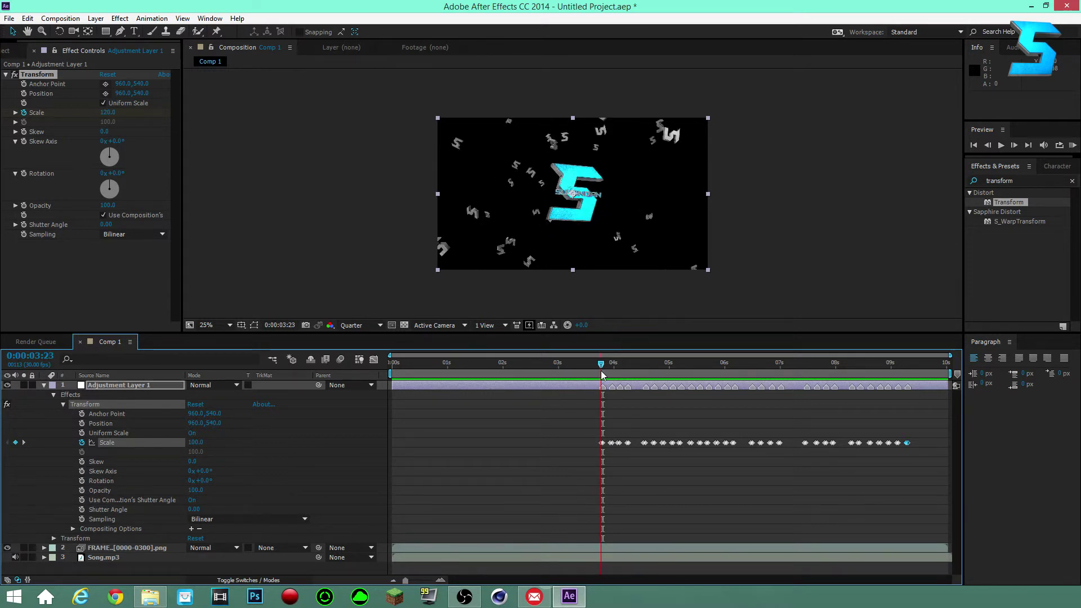
{"action": "left_click_drag", "start_coordinate": [601, 370], "coordinate": [732, 373]}
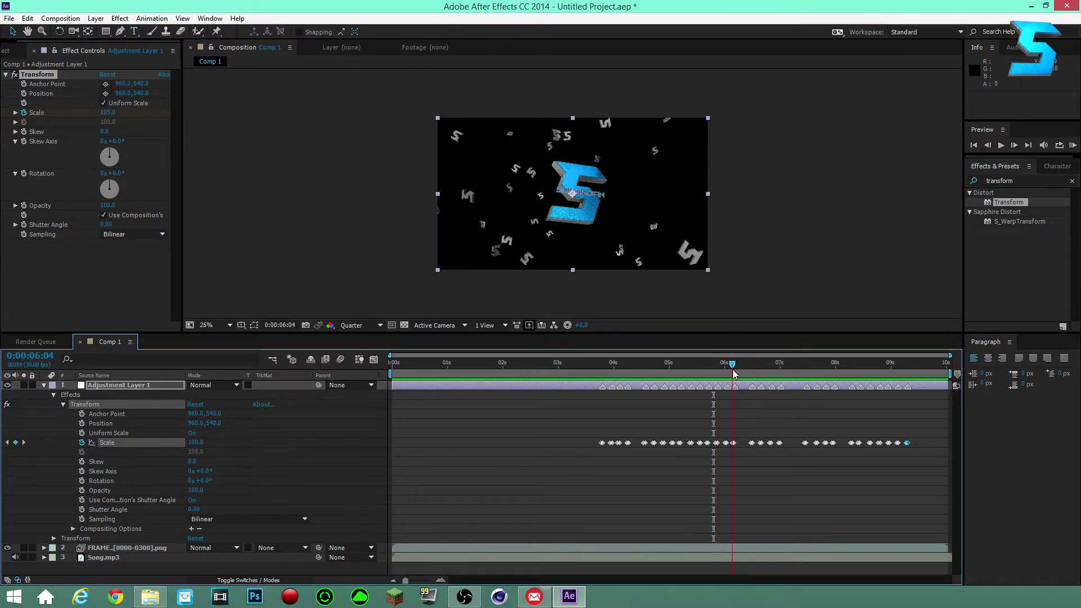
{"action": "left_click", "coordinate": [735, 447]}
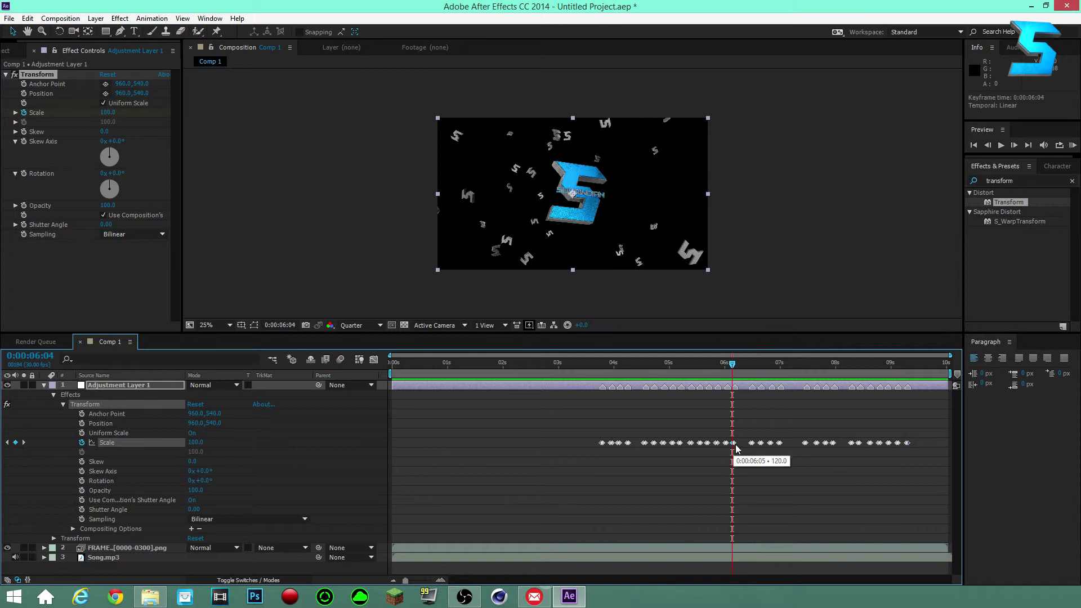
{"action": "left_click", "coordinate": [736, 444]}
{"action": "left_click_drag", "start_coordinate": [734, 447], "coordinate": [735, 448]}
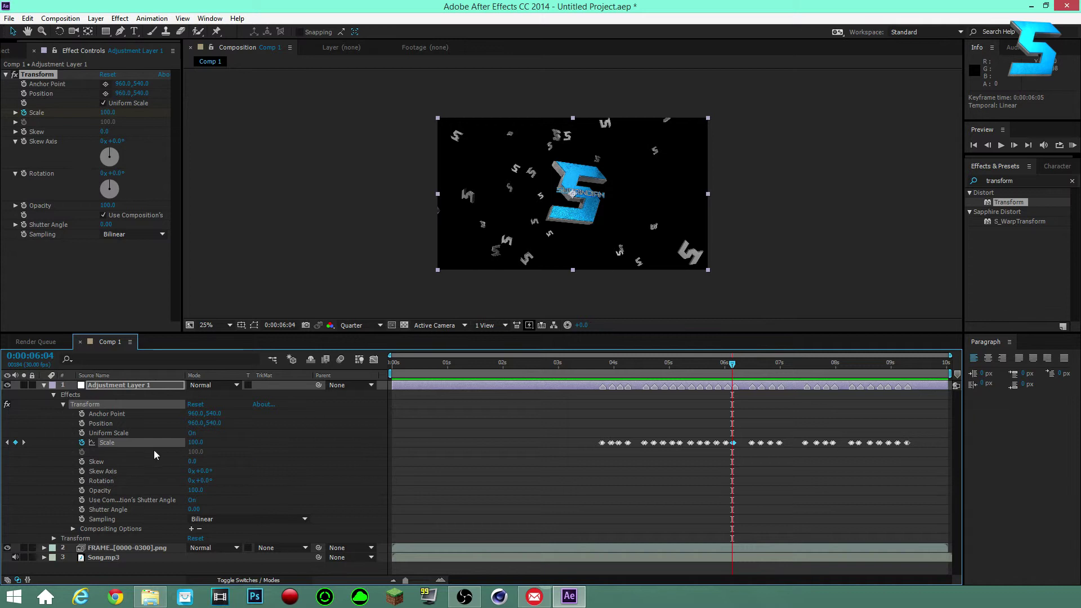
Check the Scale pulses from six seconds back through four seconds
{"action": "left_click", "coordinate": [98, 481]}
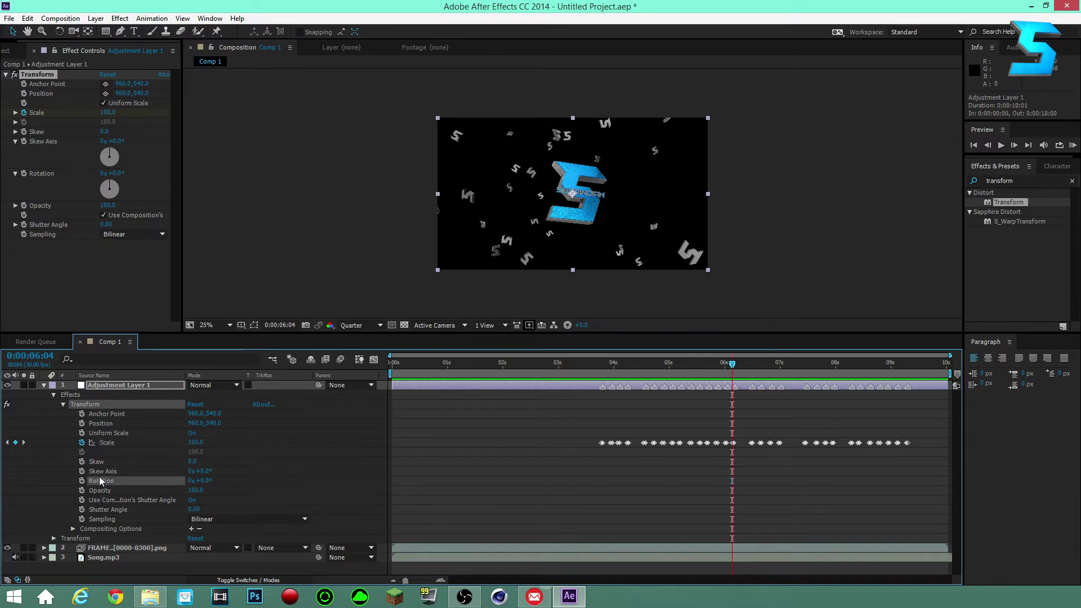
{"action": "left_click", "coordinate": [101, 488]}
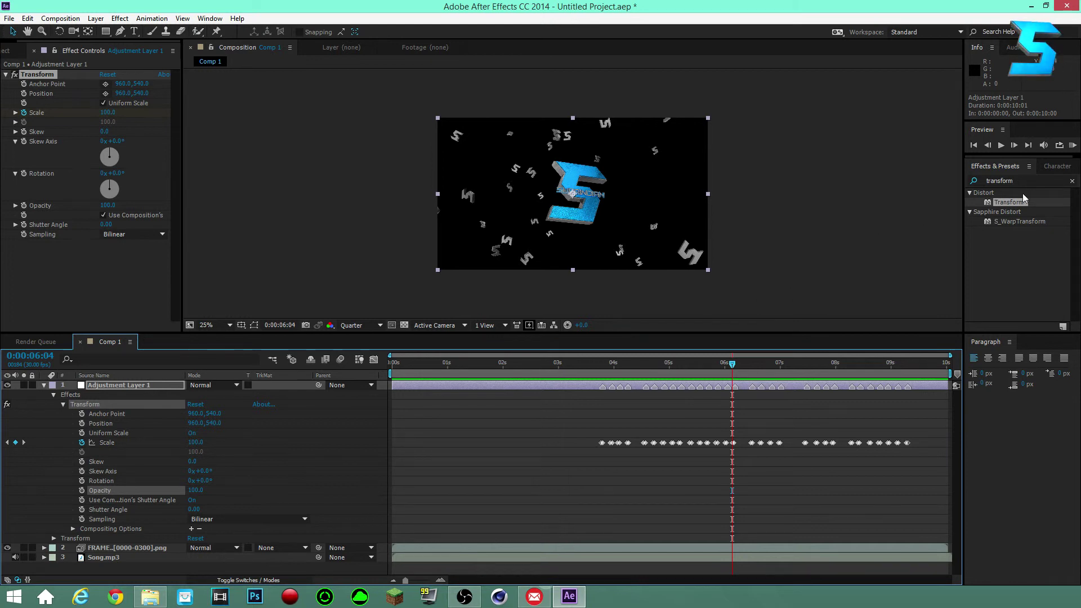
{"action": "left_click", "coordinate": [725, 369]}
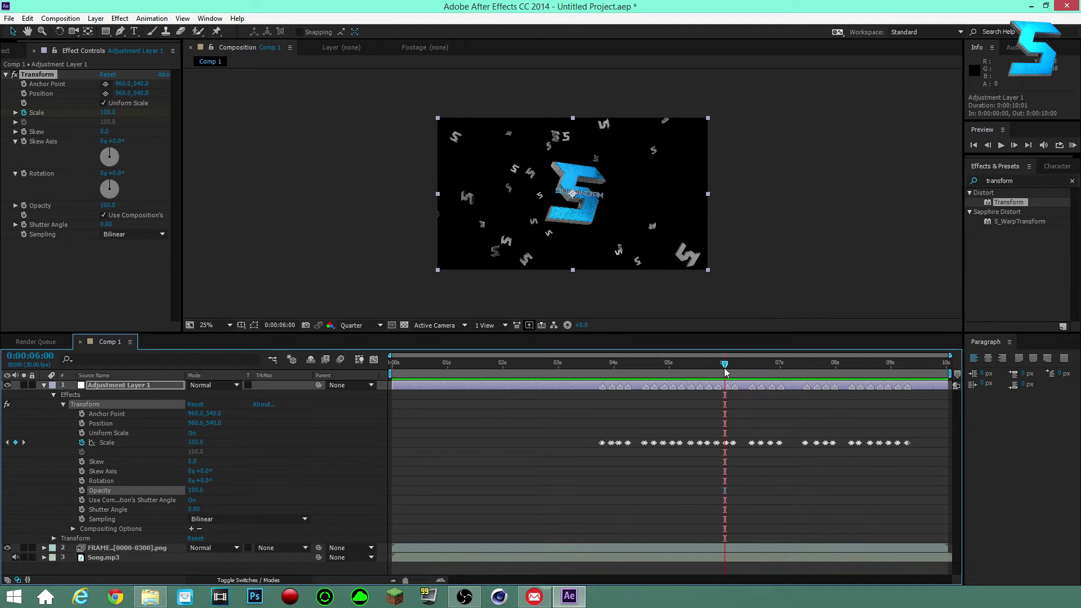
{"action": "left_click", "coordinate": [727, 370]}
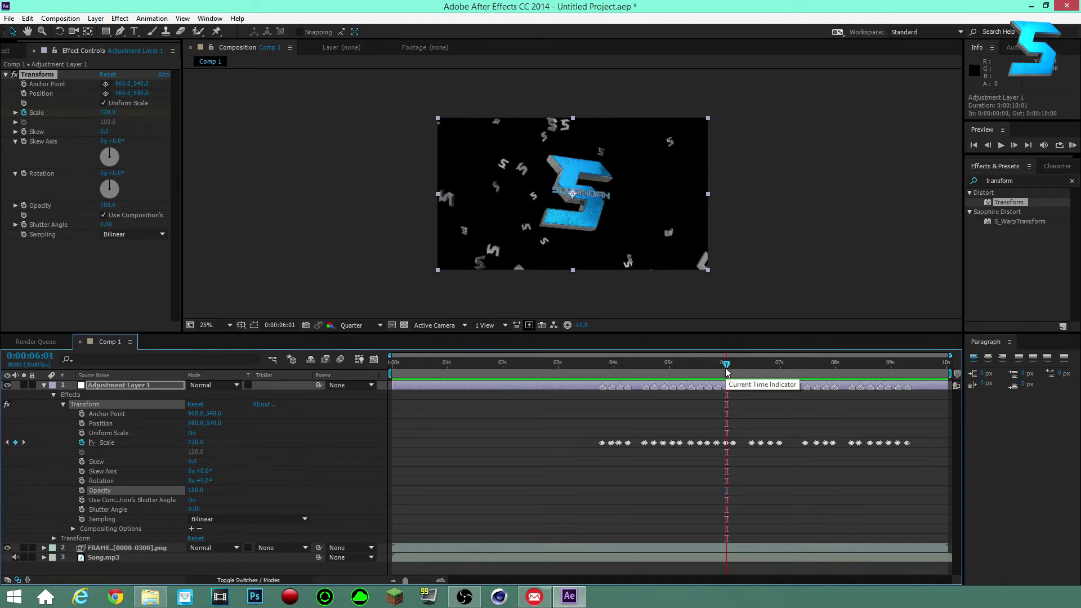
{"action": "left_click_drag", "start_coordinate": [726, 370], "coordinate": [641, 384]}
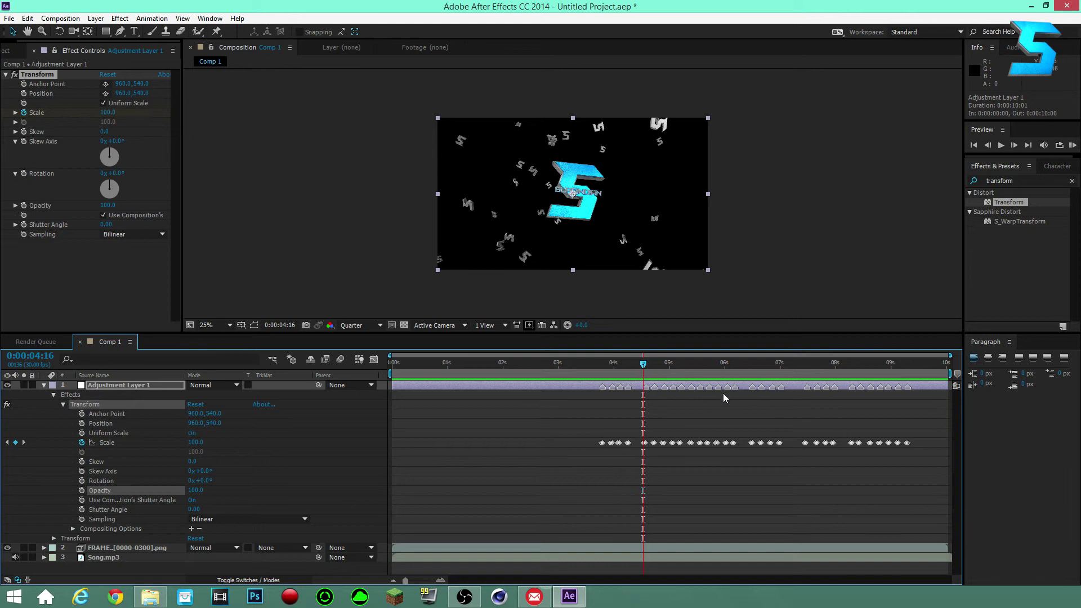
{"action": "left_click", "coordinate": [602, 444]}
{"action": "left_click", "coordinate": [602, 443]}
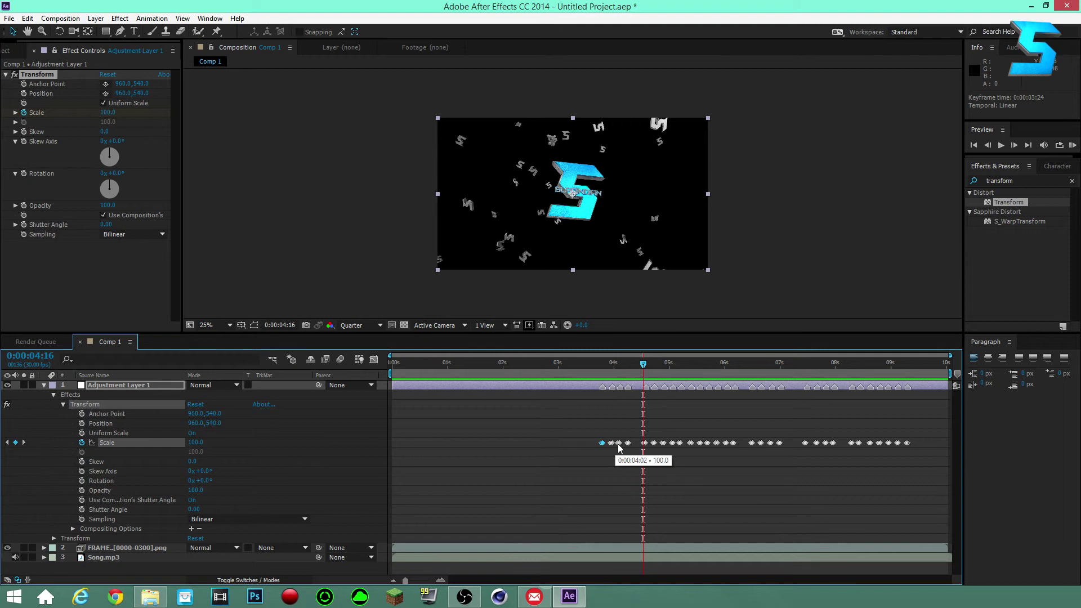
{"action": "left_click", "coordinate": [646, 372]}
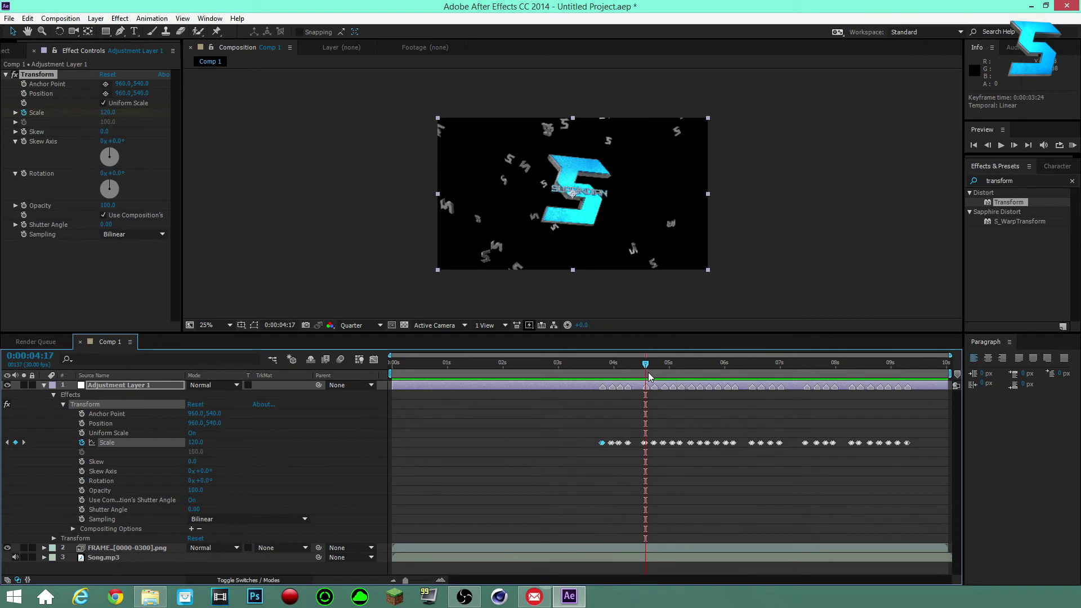
{"action": "key", "text": "Page_Up"}
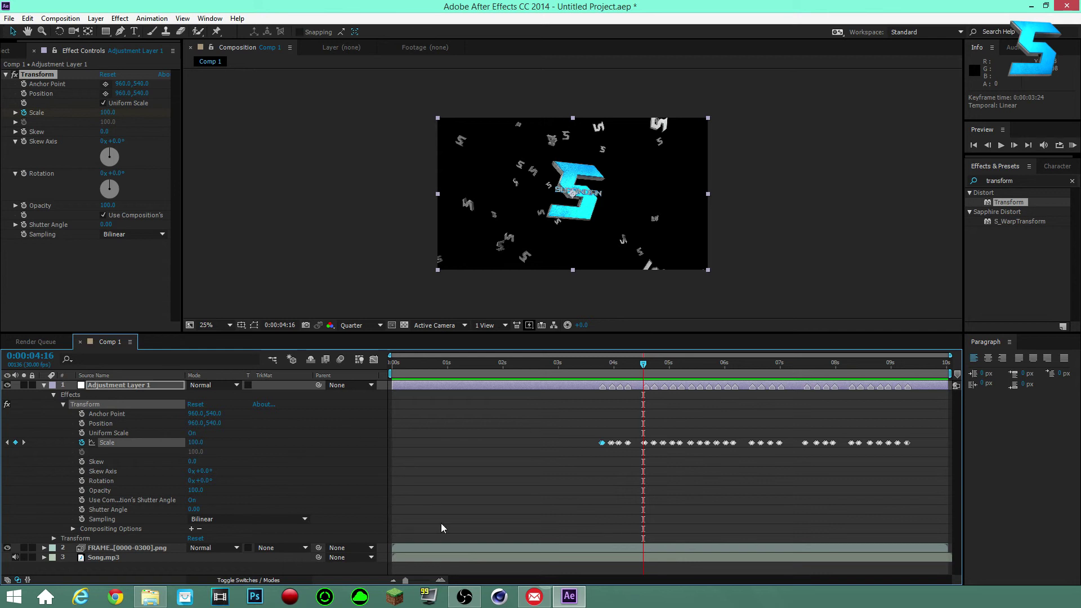
{"action": "right_click", "coordinate": [175, 566]}
{"action": "left_click", "coordinate": [166, 569]}
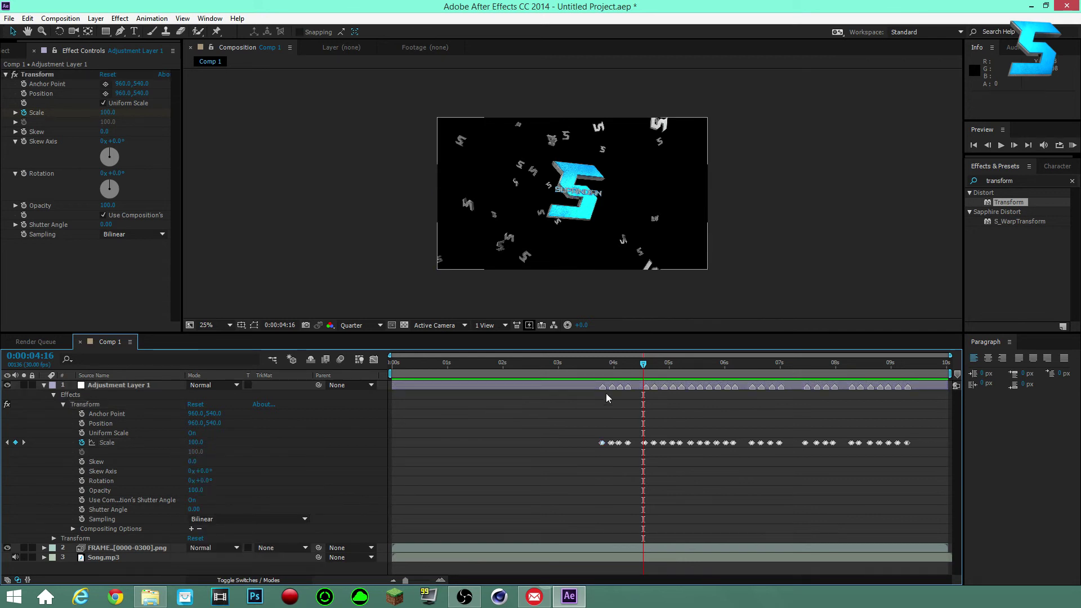
{"action": "left_click_drag", "start_coordinate": [646, 369], "coordinate": [764, 398]}
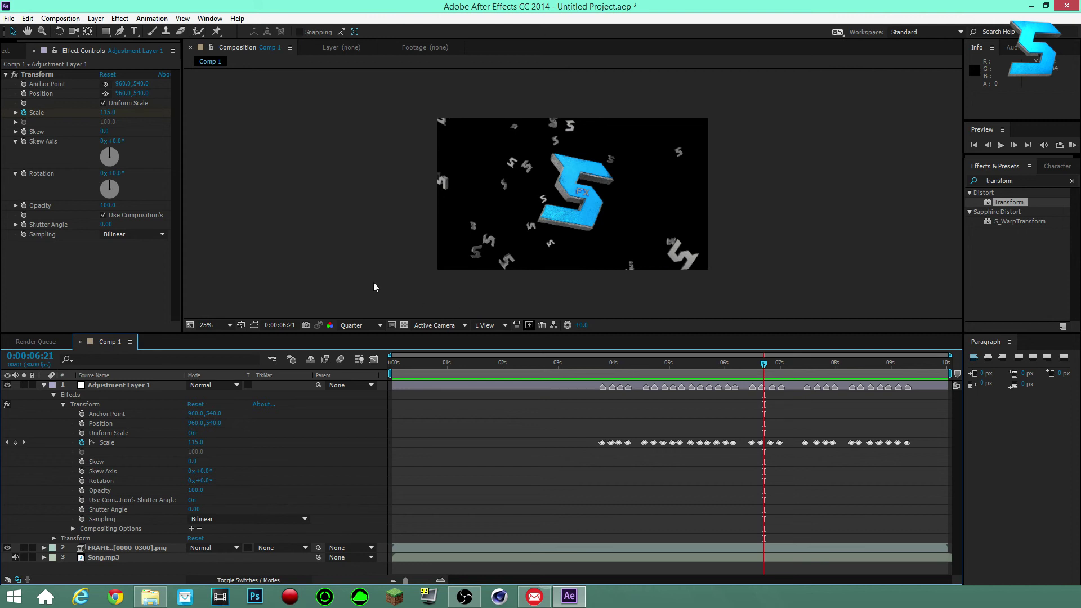